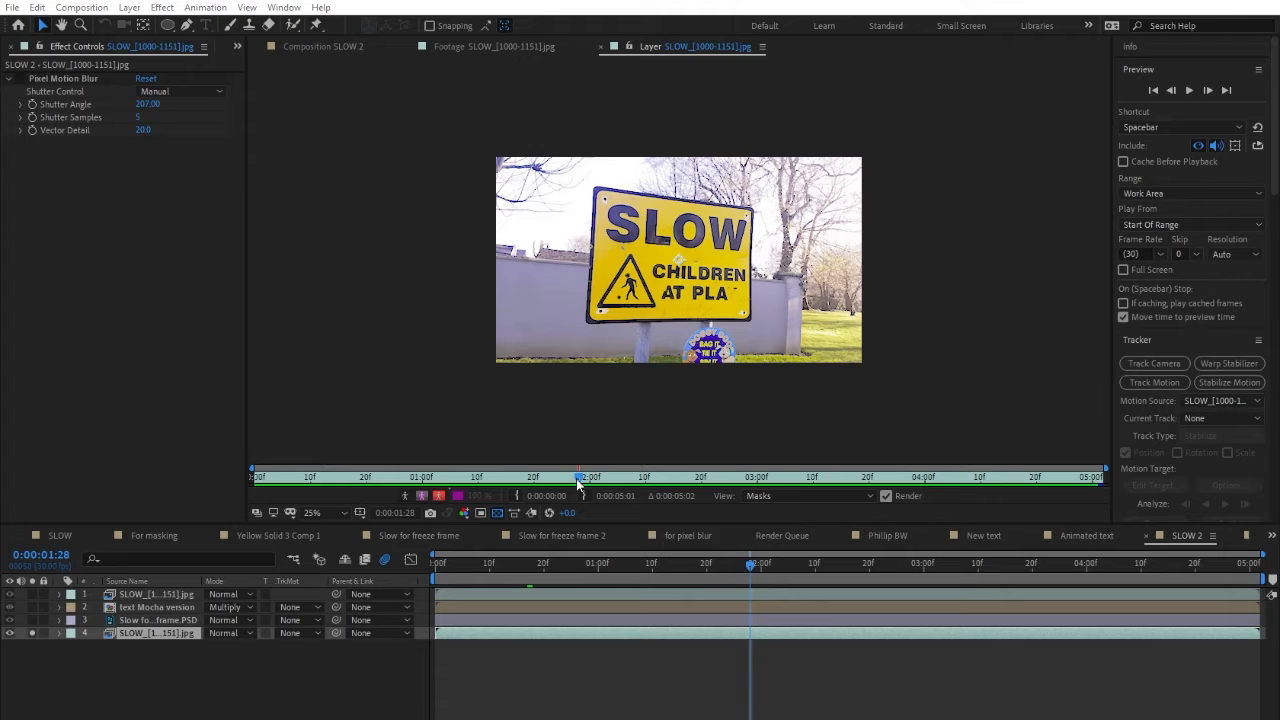
- Scrub and play back the original sign footage in the layer view to examine its camera movement and natural motion blur
{"action": "key", "text": "period"}
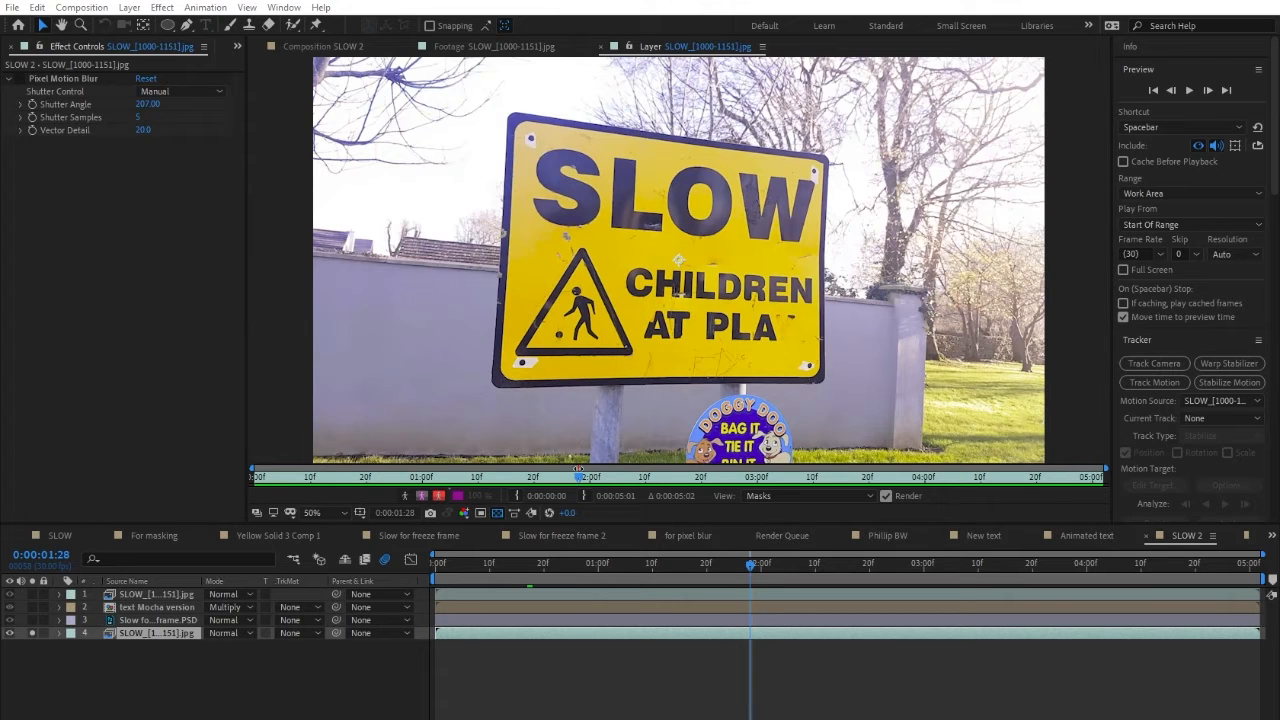
{"action": "left_click_drag", "start_coordinate": [580, 476], "coordinate": [646, 476]}
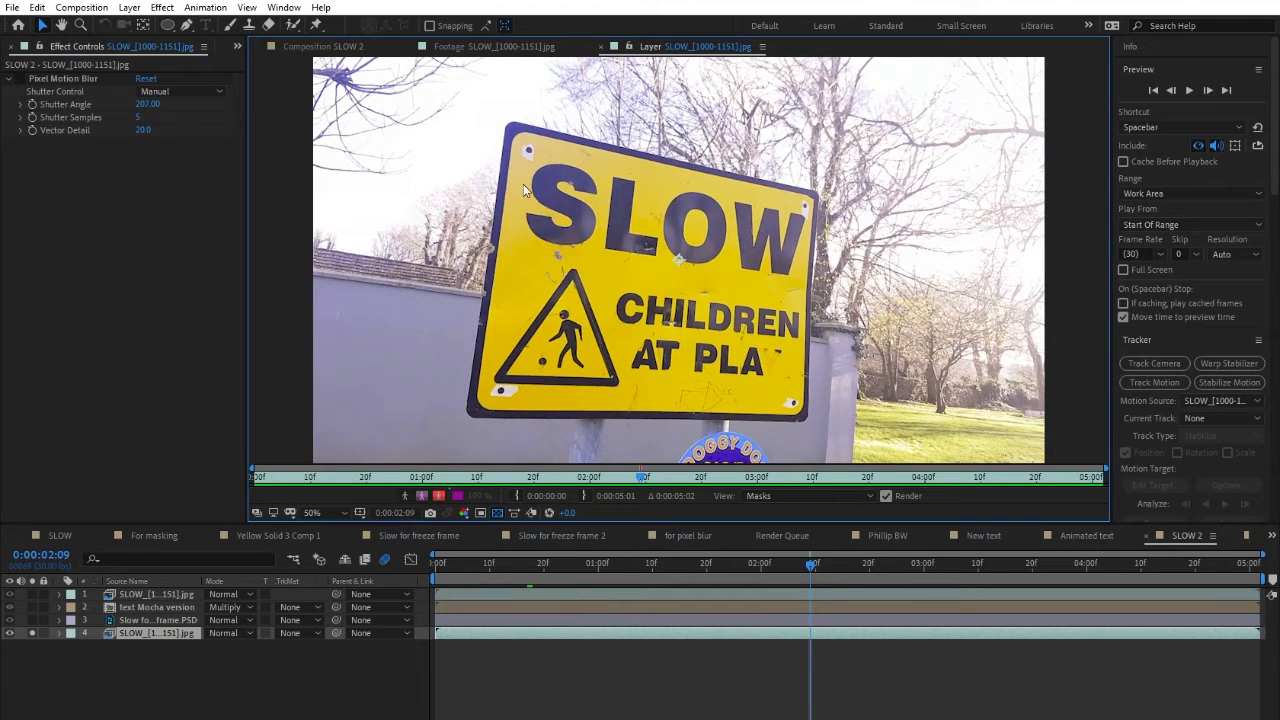
{"action": "left_click", "coordinate": [670, 477]}
{"action": "left_click_drag", "start_coordinate": [681, 487], "coordinate": [270, 481]}
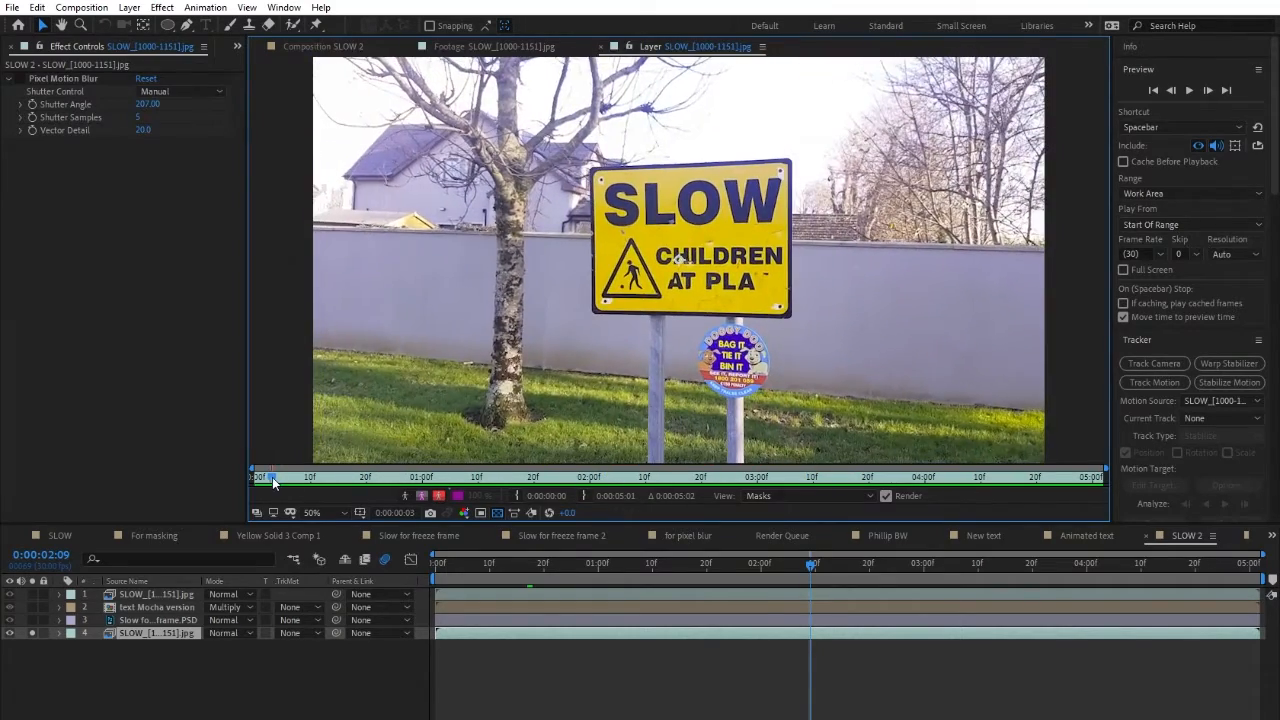
{"action": "key", "text": "space"}
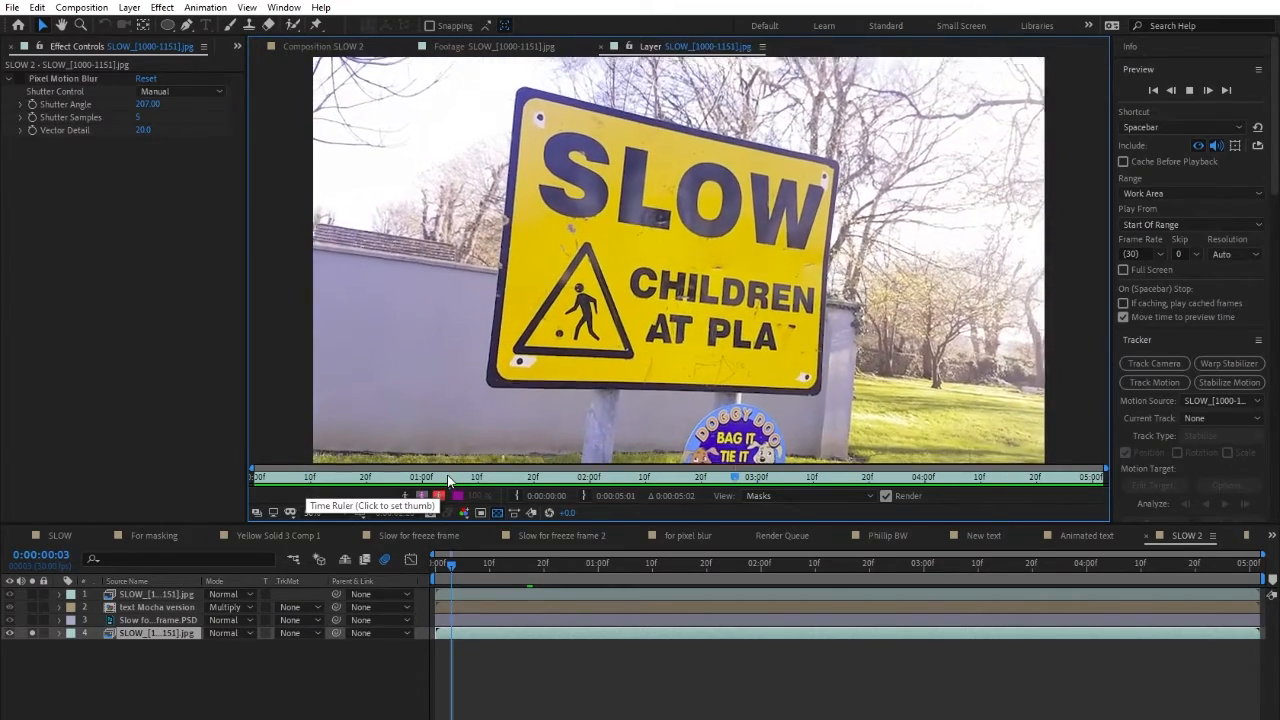
{"action": "key", "text": "space"}
{"action": "left_click", "coordinate": [381, 479]}
{"action": "key", "text": "space"}
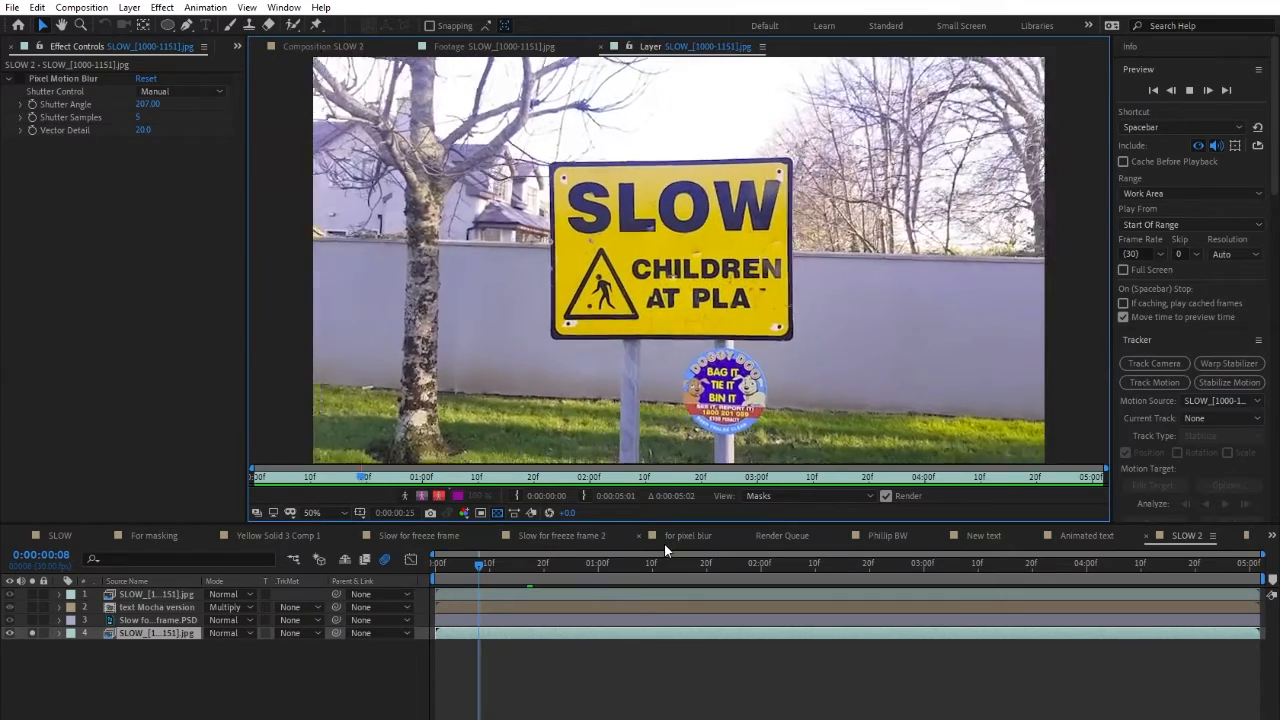
{"action": "key", "text": "space"}
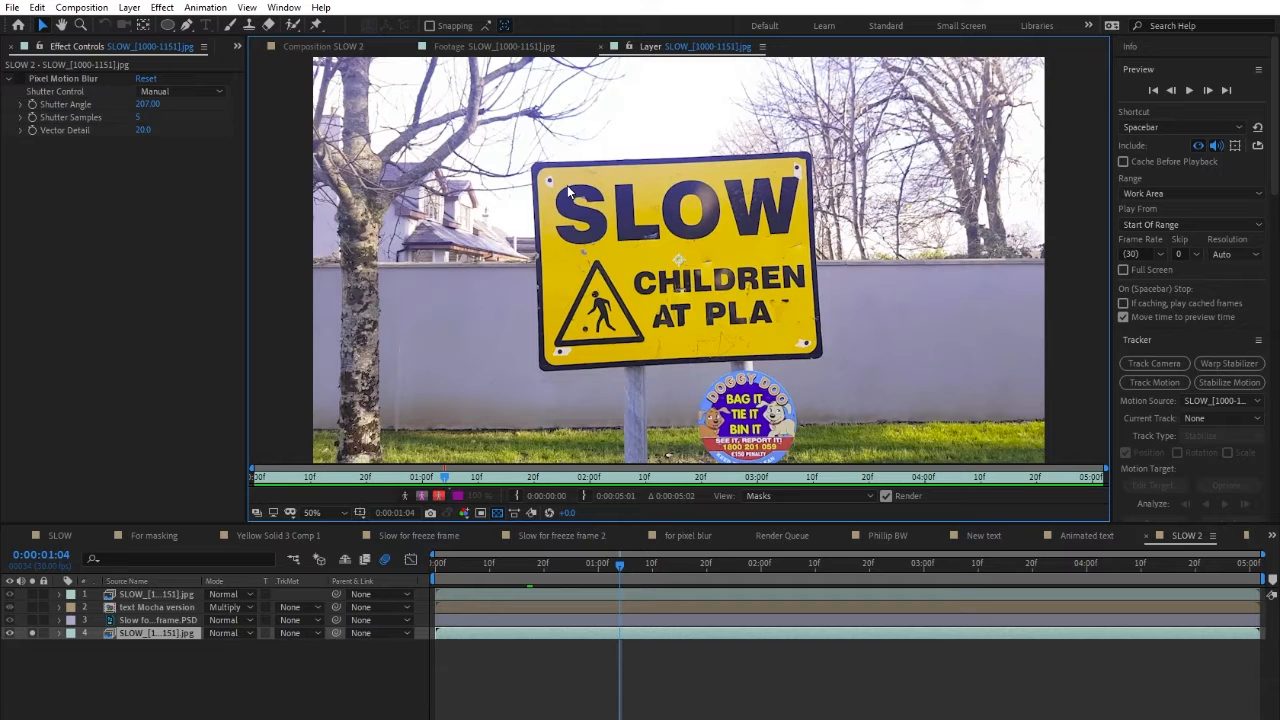
- Return to the SLOW 2 composition and enable Pixel Motion Blur on the sign footage, comparing frames around 0:00:01:00 with and without it
{"action": "left_click", "coordinate": [356, 46]}
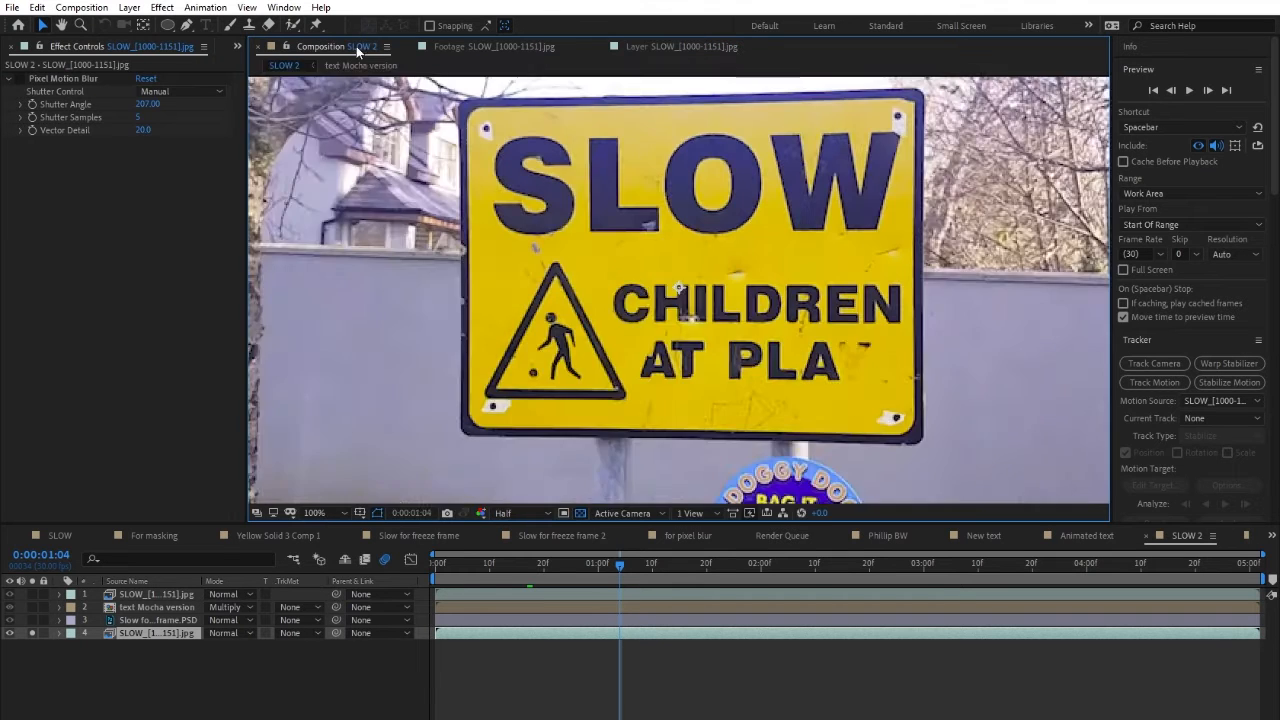
{"action": "key", "text": "comma"}
{"action": "key", "text": "comma"}
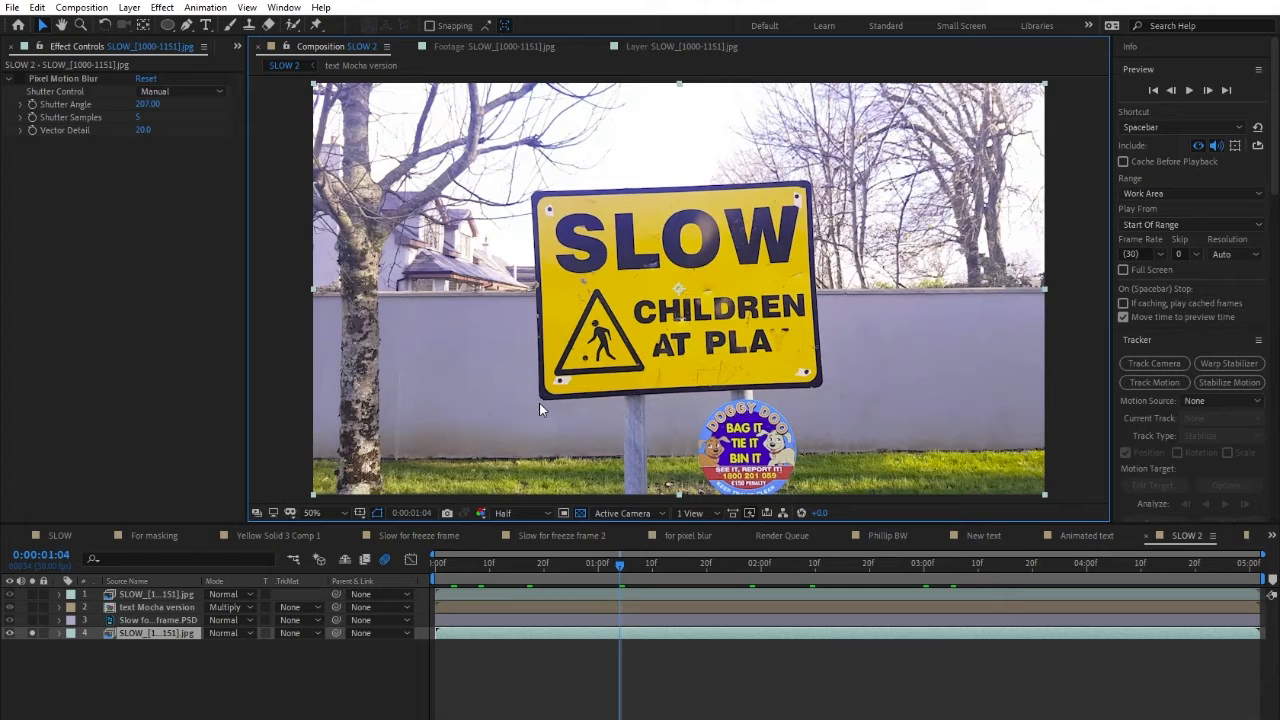
{"action": "left_click", "coordinate": [69, 78]}
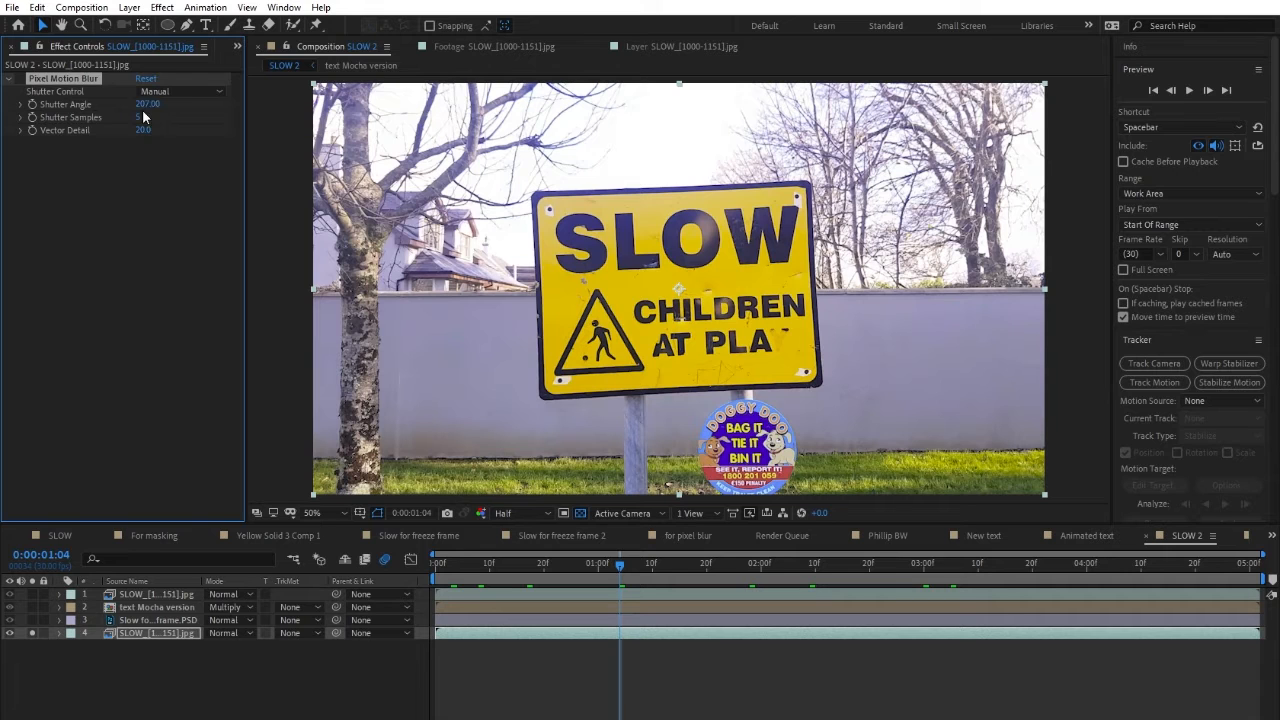
{"action": "scroll", "coordinate": [303, 212], "scroll_direction": "up", "scroll_amount": 2}
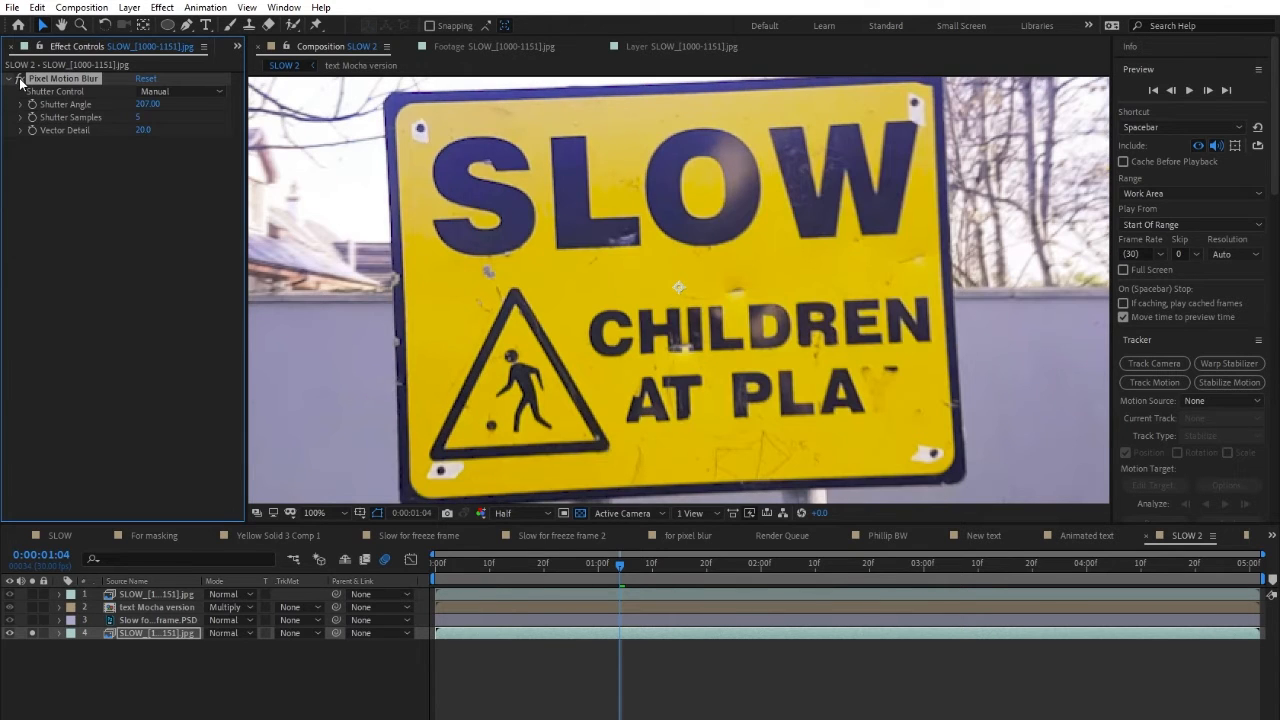
{"action": "left_click", "coordinate": [609, 567]}
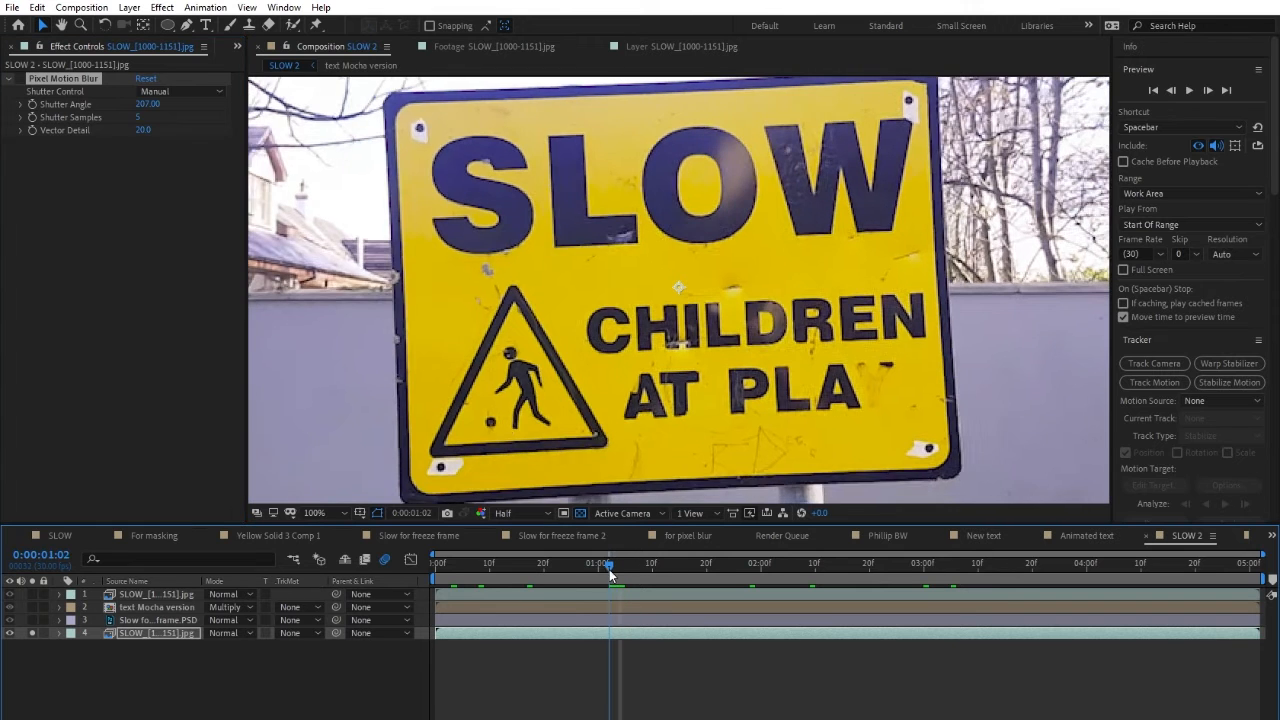
{"action": "left_click_drag", "start_coordinate": [609, 572], "coordinate": [590, 569]}
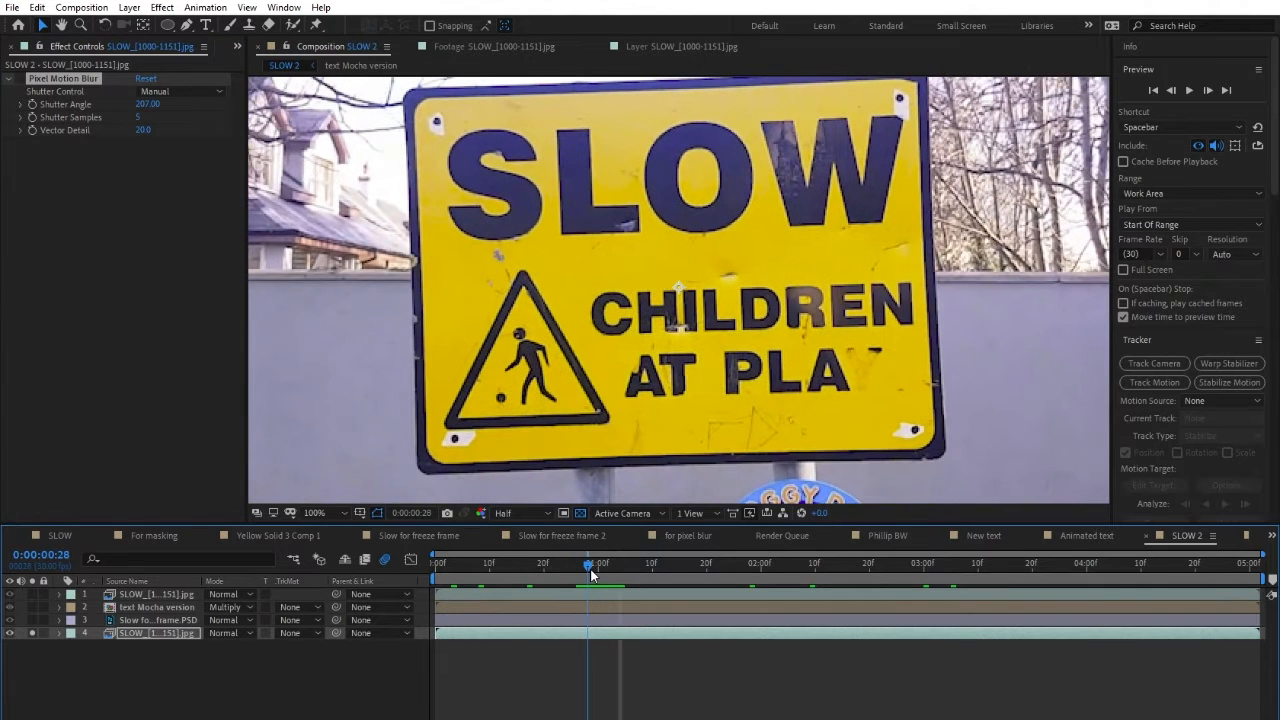
{"action": "left_click", "coordinate": [18, 78]}
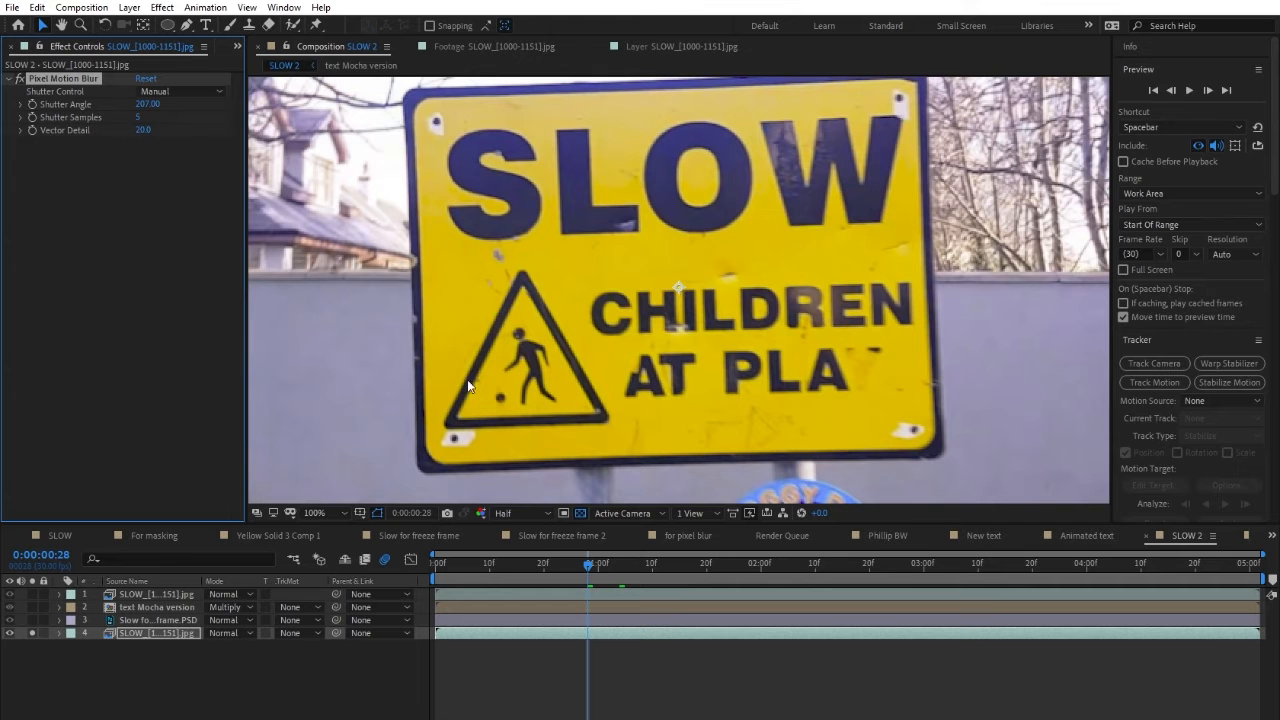
- At 0:00:00:17, set the Pixel Motion Blur shutter samples to 12
{"action": "left_click_drag", "start_coordinate": [579, 568], "coordinate": [531, 567]}
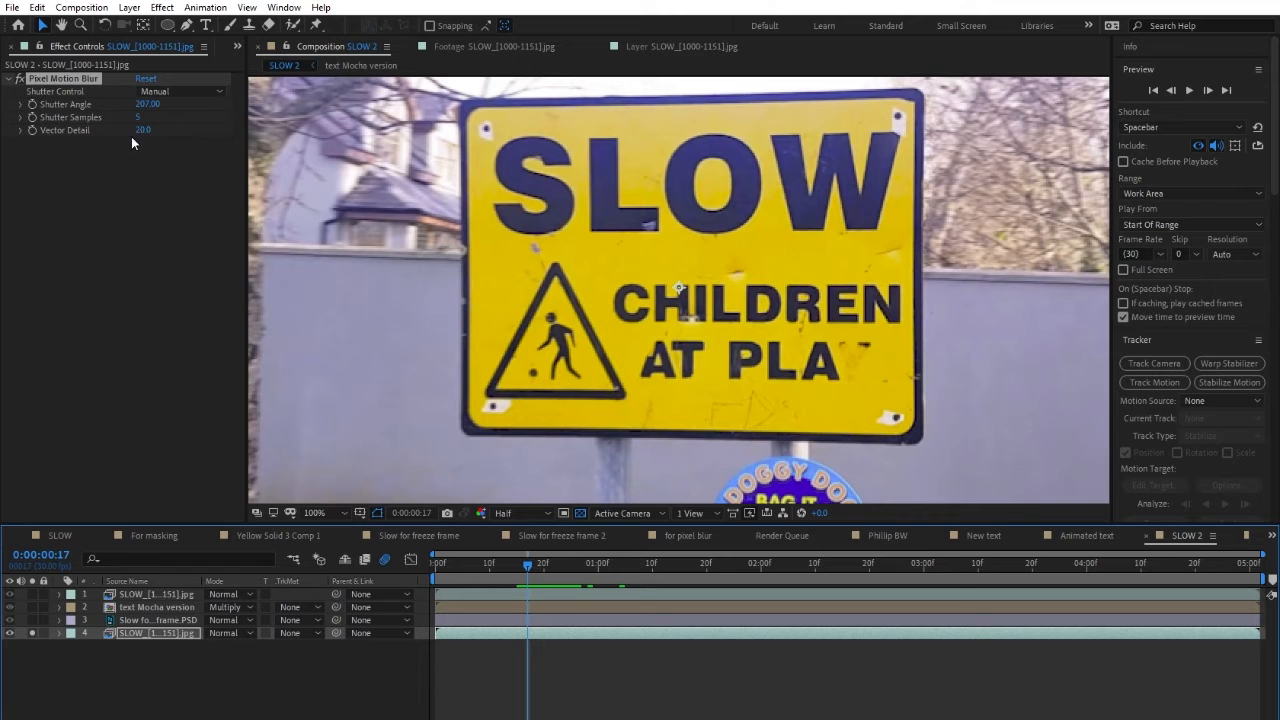
{"action": "left_click_drag", "start_coordinate": [137, 120], "coordinate": [186, 145]}
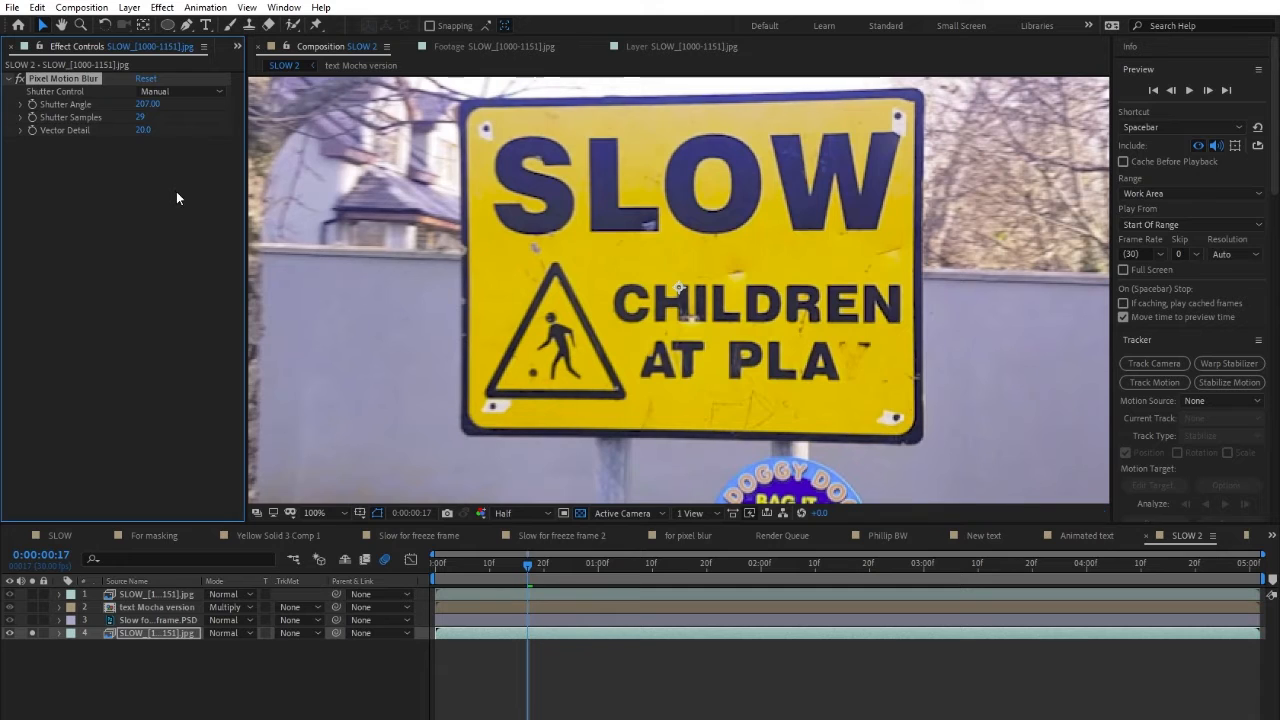
{"action": "left_click", "coordinate": [142, 117]}
{"action": "type", "text": "12"}
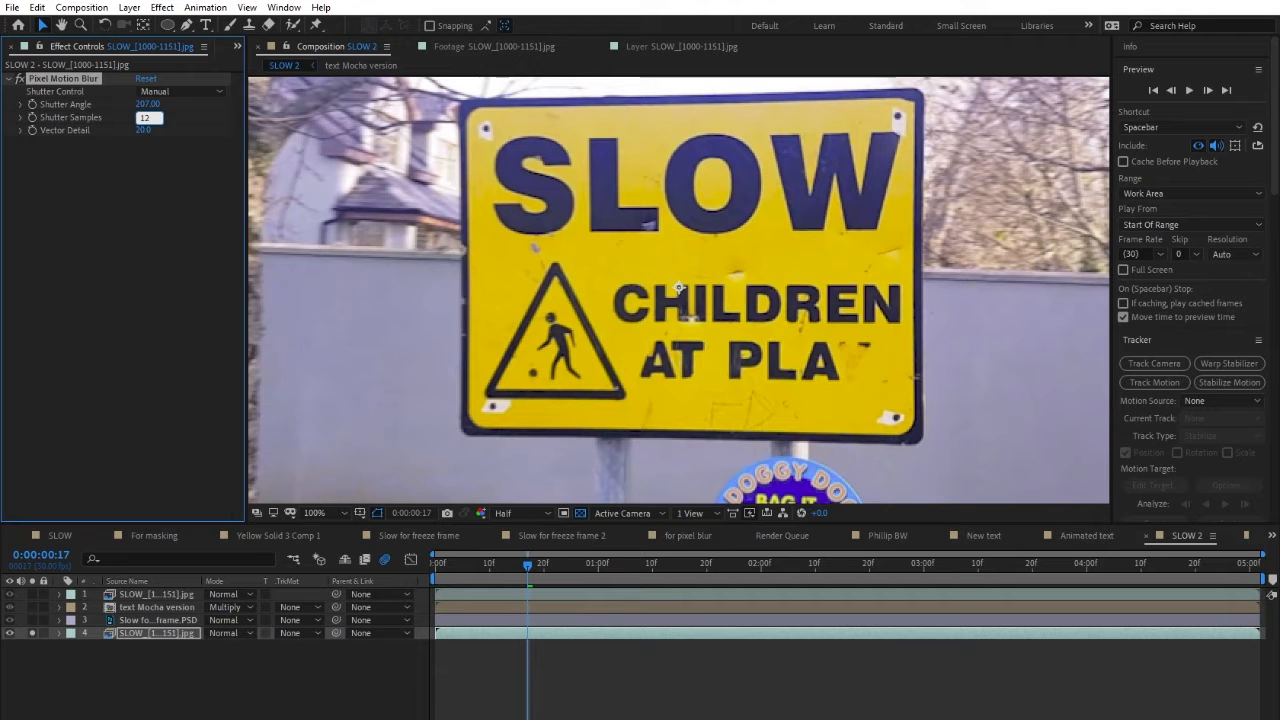
{"action": "key", "text": "Tab"}
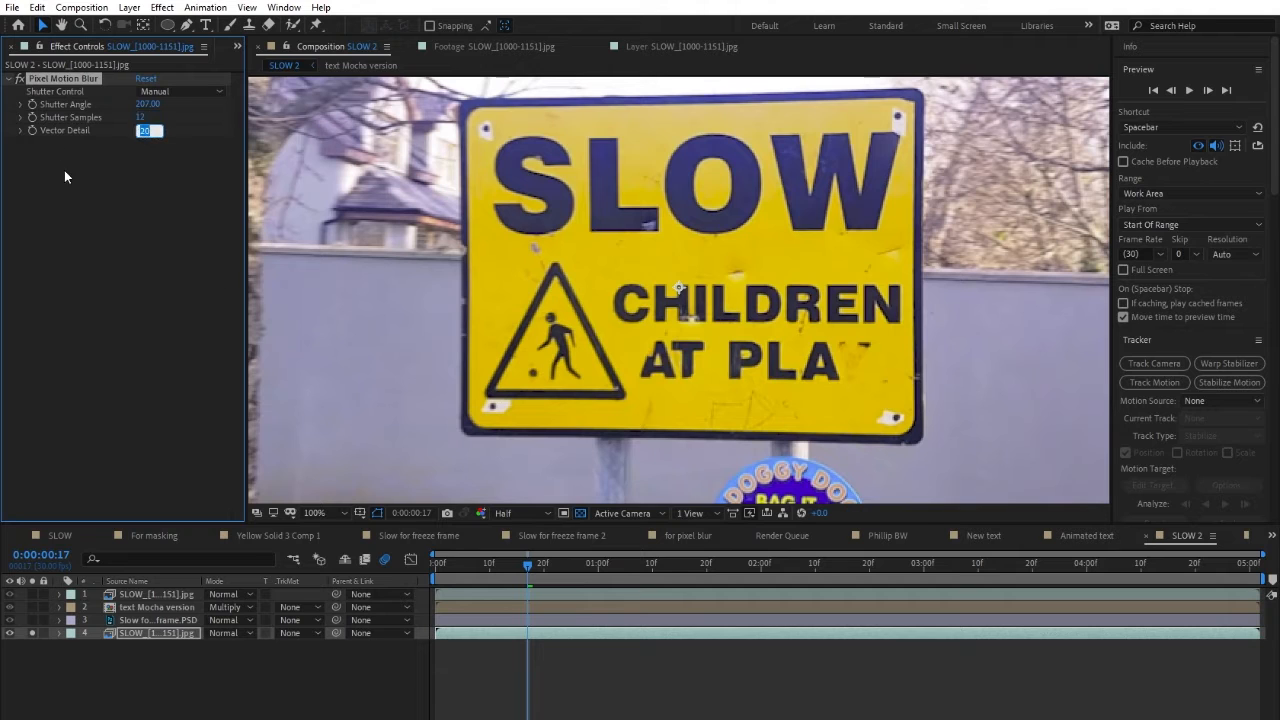
{"action": "left_click", "coordinate": [165, 186]}
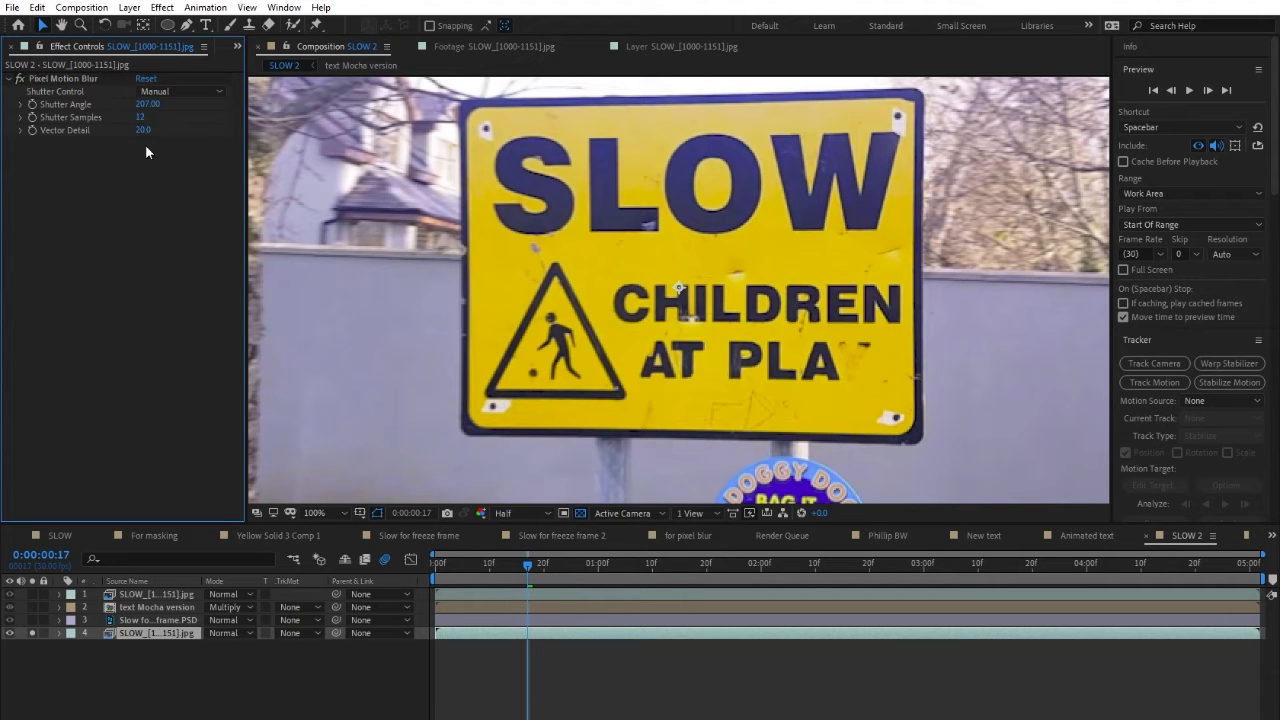
- Raise the Pixel Motion Blur shutter angle to 271 and compare the frame with the effect off and on
{"action": "left_click_drag", "start_coordinate": [153, 107], "coordinate": [193, 107]}
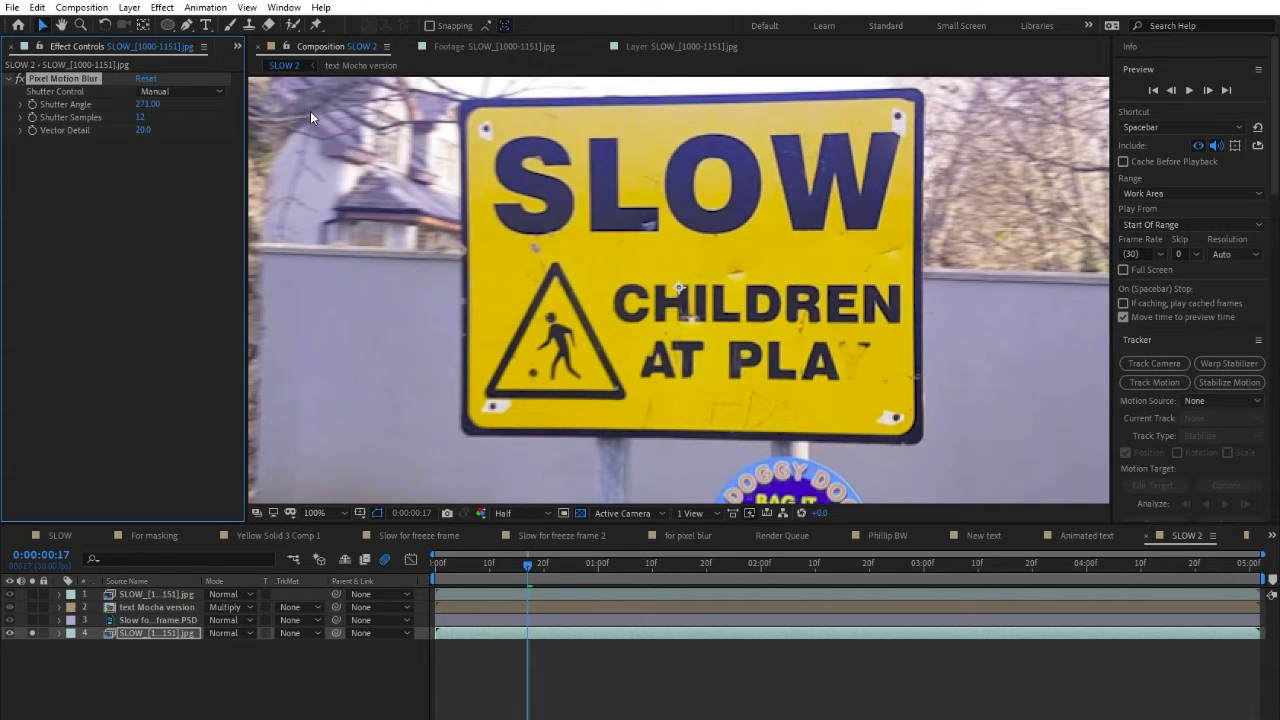
{"action": "left_click", "coordinate": [20, 78]}
{"action": "left_click", "coordinate": [20, 78]}
{"action": "scroll", "coordinate": [592, 268], "scroll_direction": "down", "scroll_amount": 2}
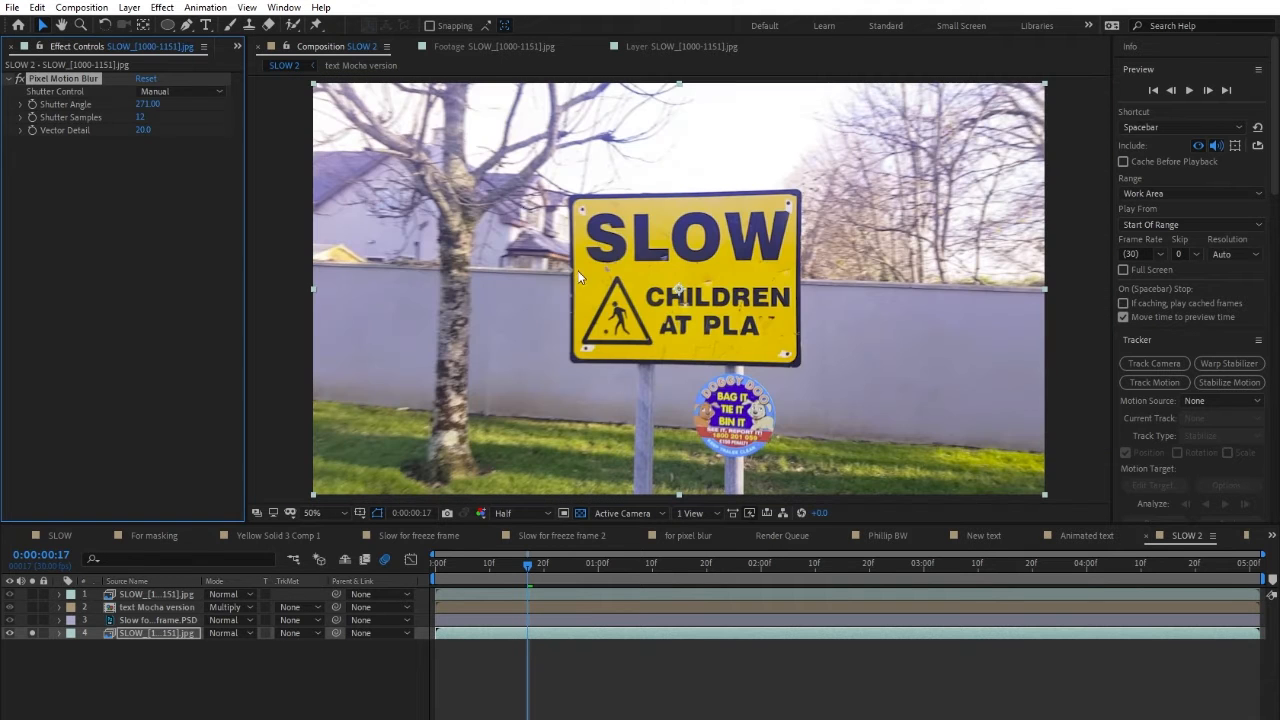
- Compare the sign footage with and without Pixel Motion Blur at 0:00:01:25
{"action": "left_click_drag", "start_coordinate": [521, 567], "coordinate": [735, 577]}
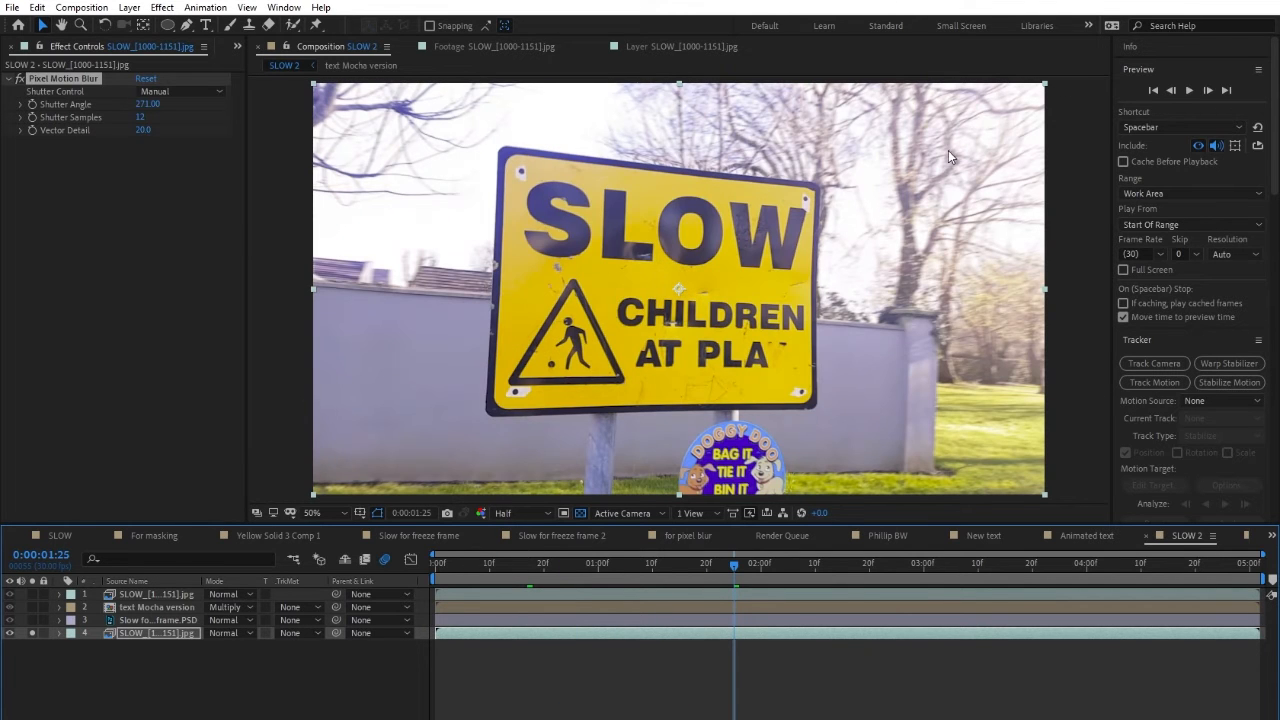
{"action": "left_click", "coordinate": [20, 80]}
{"action": "left_click", "coordinate": [20, 80]}
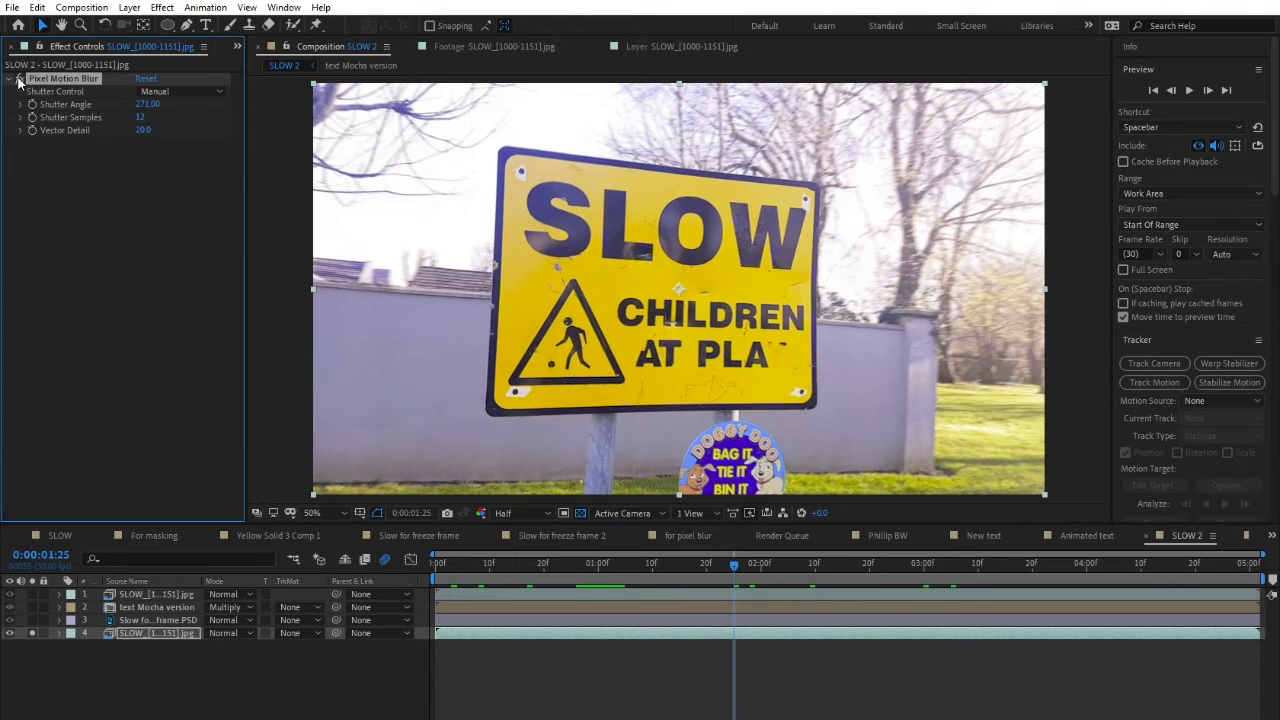
{"action": "left_click", "coordinate": [20, 80]}
{"action": "left_click", "coordinate": [20, 80]}
{"action": "left_click", "coordinate": [20, 80]}
{"action": "left_click", "coordinate": [20, 80]}
{"action": "left_click", "coordinate": [19, 80]}
{"action": "left_click", "coordinate": [20, 80]}
{"action": "left_click", "coordinate": [20, 80]}
{"action": "left_click", "coordinate": [20, 80]}
{"action": "left_click", "coordinate": [20, 80]}
- Unsolo the bottom sign footage layer and display the layer switches, with the text Mocha version layer selected
{"action": "left_click", "coordinate": [31, 632]}
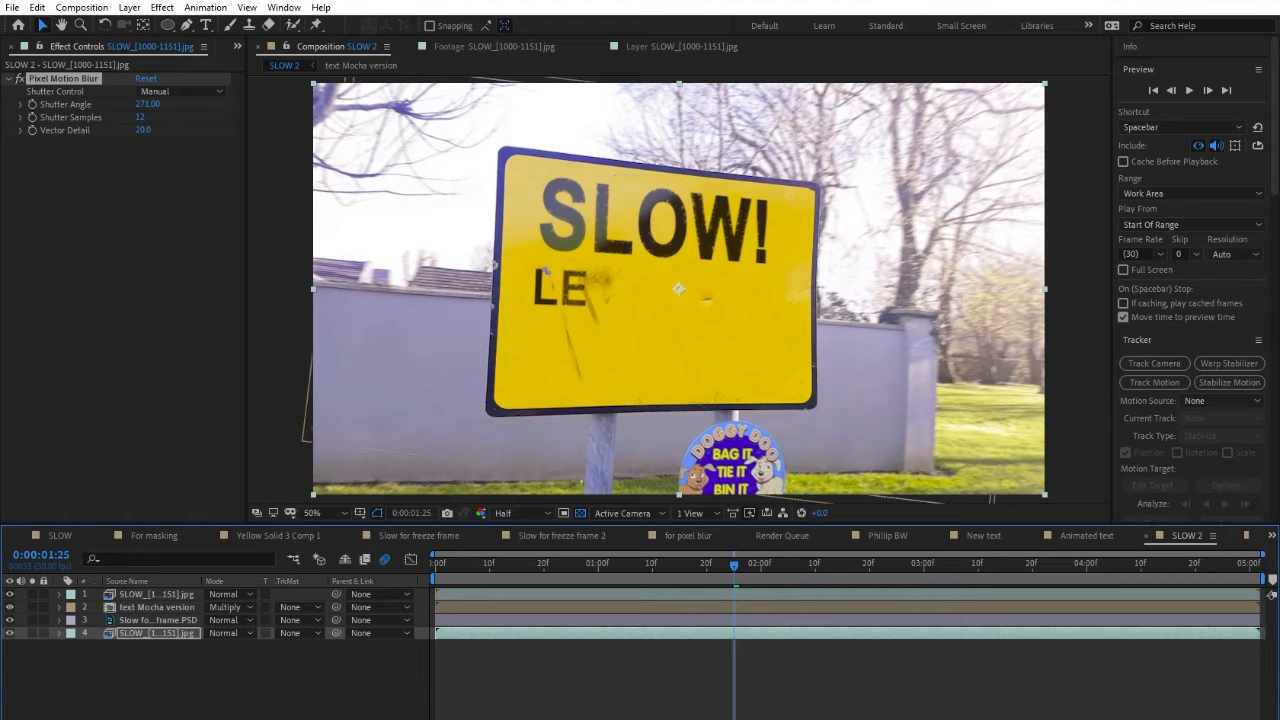
{"action": "key", "text": "F4"}
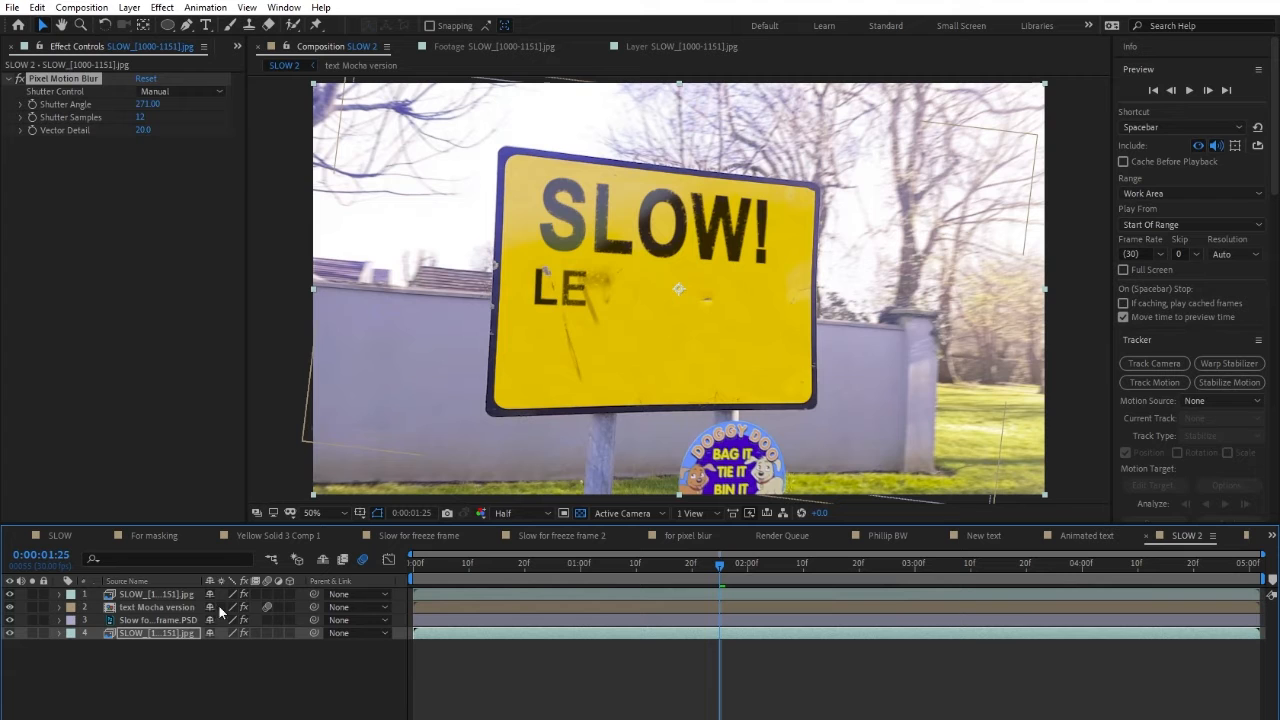
{"action": "left_click", "coordinate": [113, 607]}
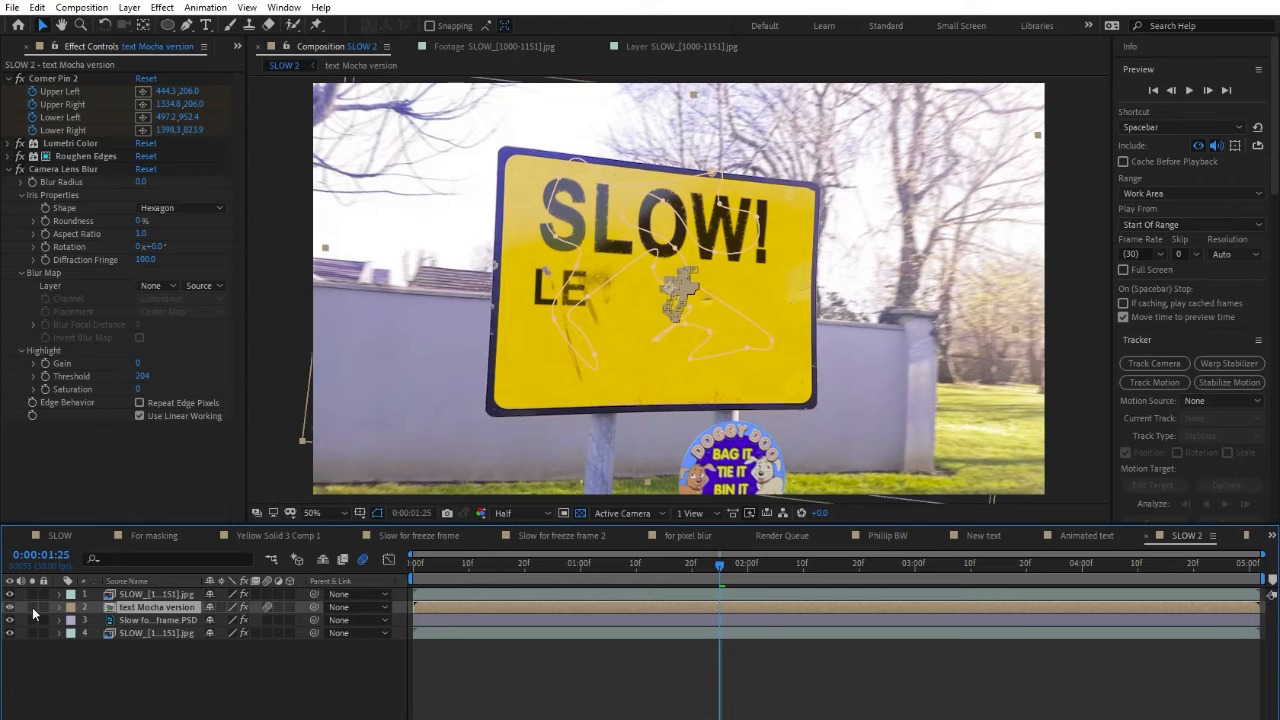
- Compare the text Mocha version layer with its motion blur switch off and on at 0:00:00:23
{"action": "left_click", "coordinate": [267, 606]}
{"action": "left_click", "coordinate": [546, 566]}
{"action": "left_click", "coordinate": [543, 565]}
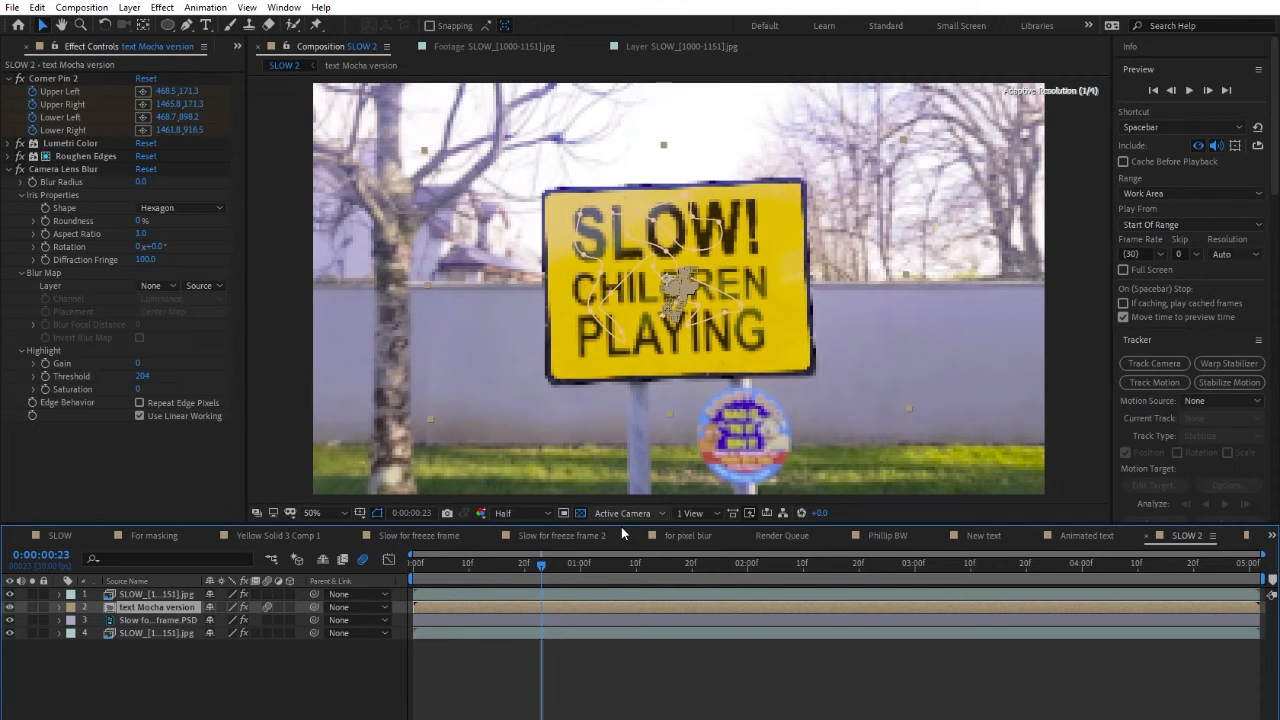
{"action": "left_click", "coordinate": [266, 605]}
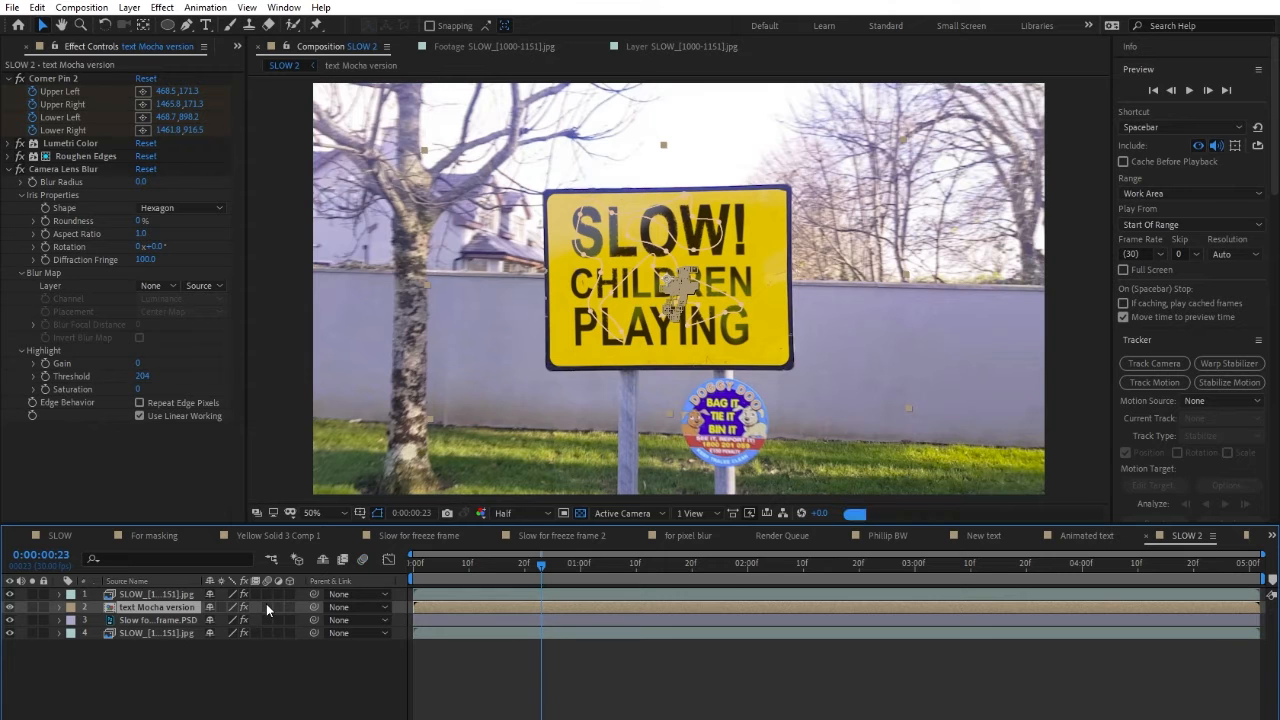
{"action": "left_click", "coordinate": [266, 605]}
{"action": "left_click", "coordinate": [266, 605]}
{"action": "left_click", "coordinate": [266, 605]}
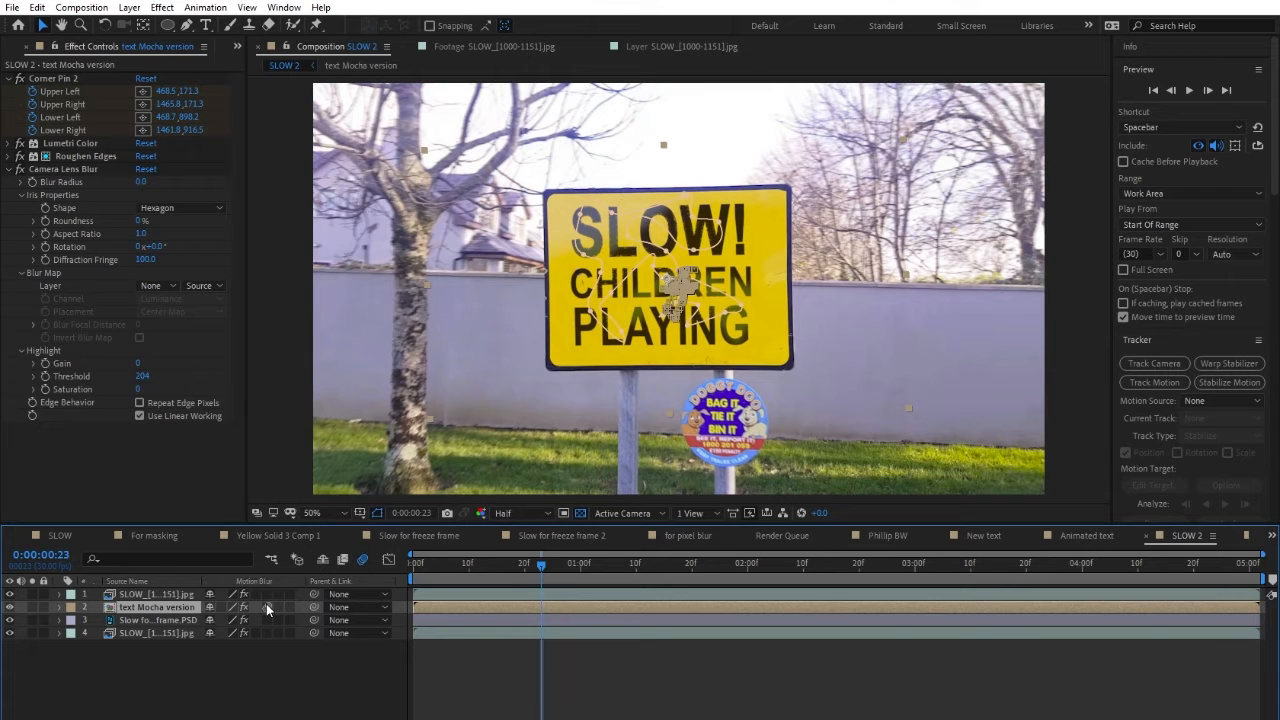
- Find a frame with fast-moving sign text at 0:00:03:28 and compare it with layer motion blur off and on
{"action": "left_click", "coordinate": [987, 563]}
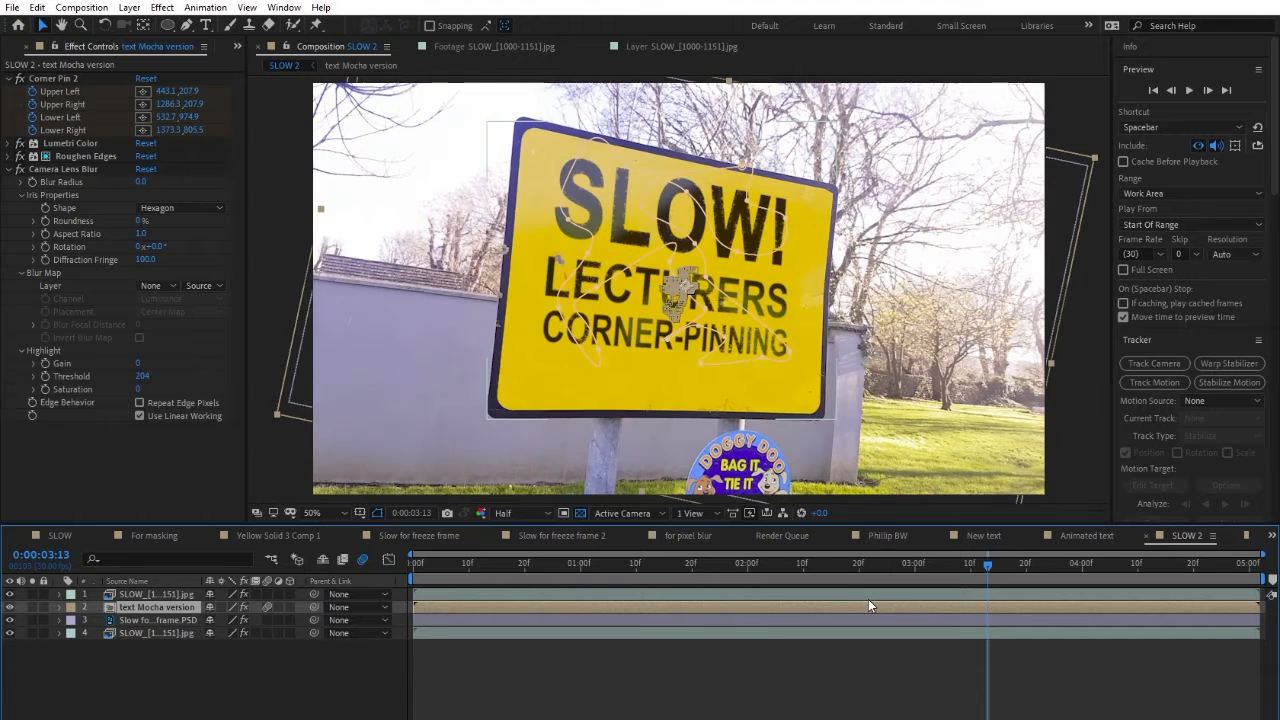
{"action": "left_click", "coordinate": [267, 608]}
{"action": "left_click_drag", "start_coordinate": [988, 566], "coordinate": [1101, 576]}
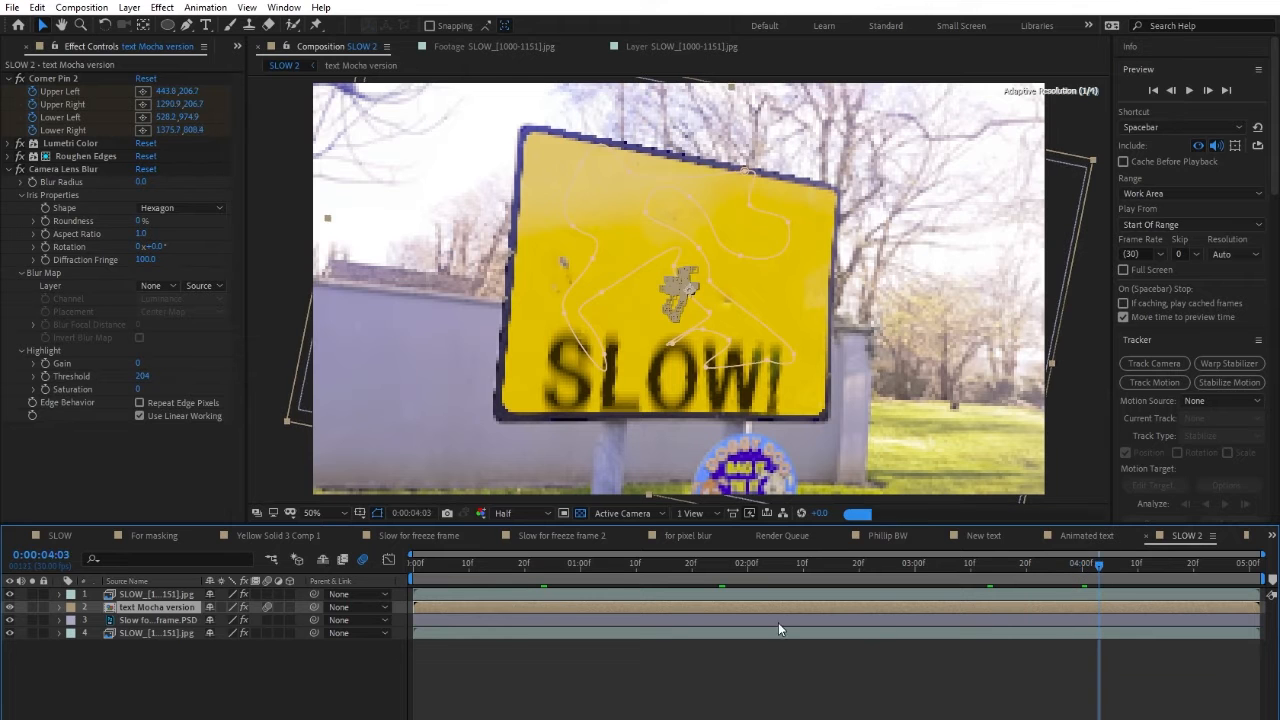
{"action": "left_click", "coordinate": [1071, 564]}
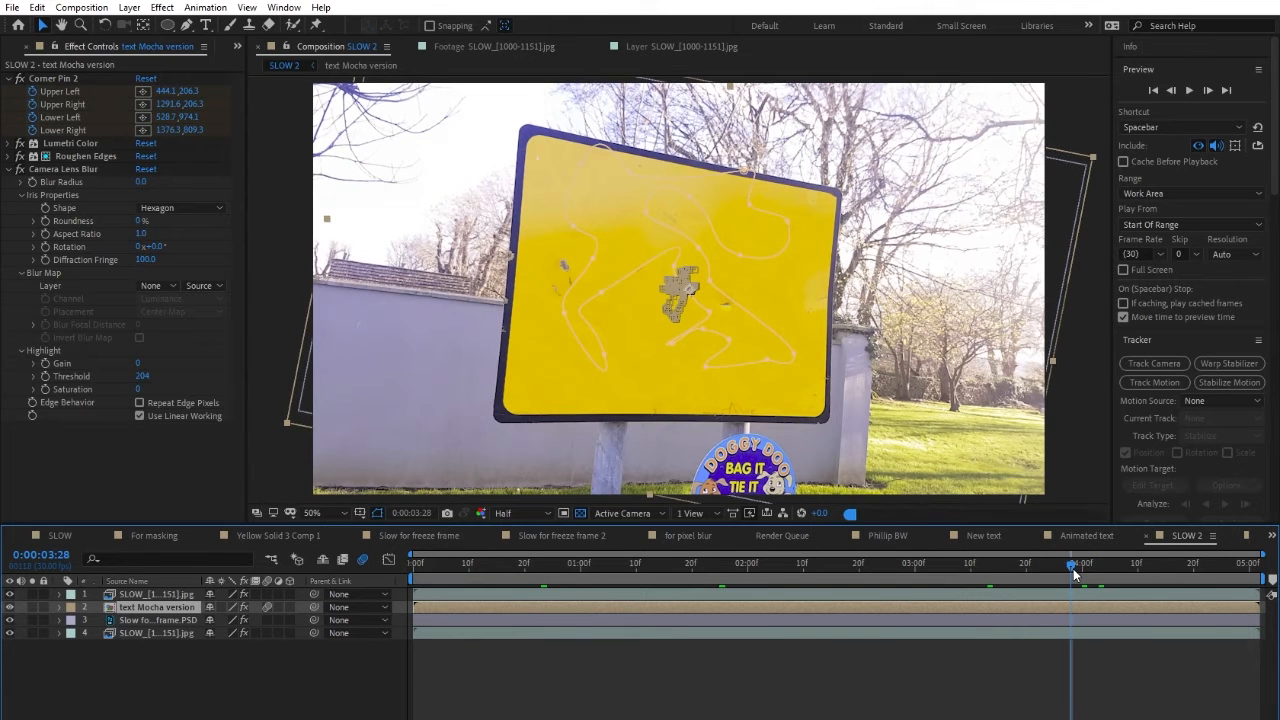
{"action": "left_click", "coordinate": [267, 607]}
{"action": "left_click", "coordinate": [267, 607]}
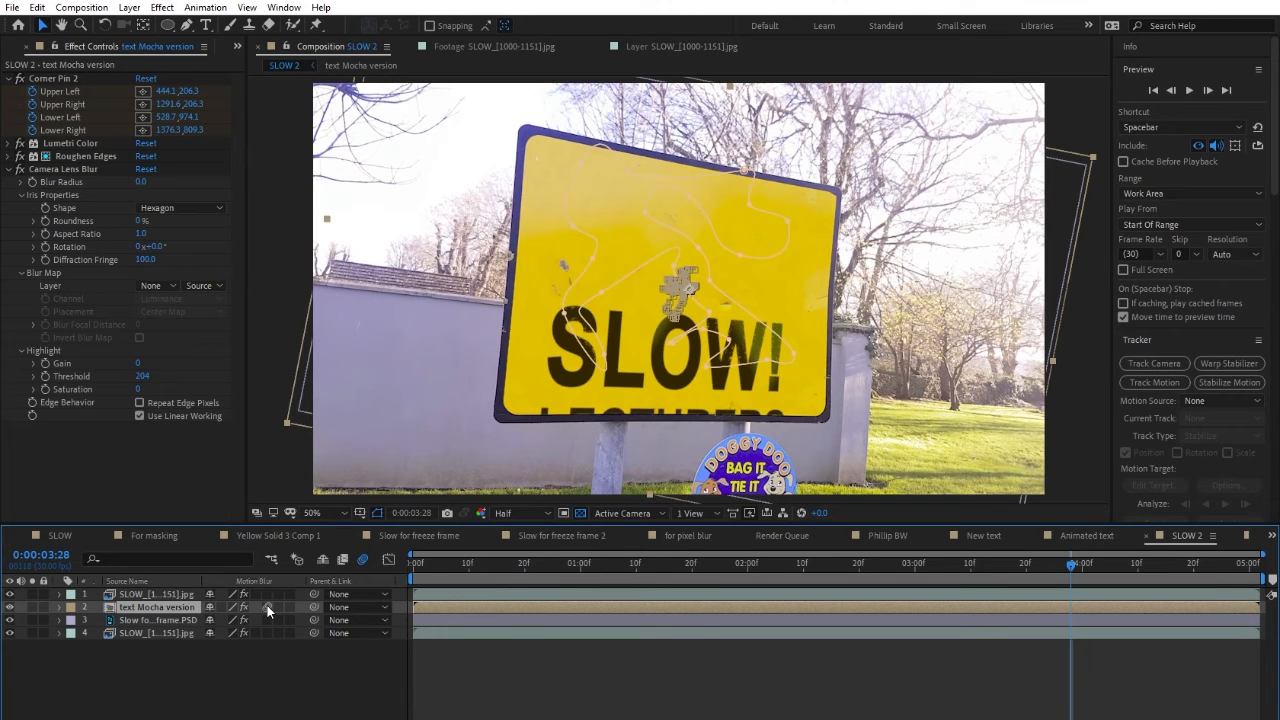
{"action": "left_click", "coordinate": [267, 607]}
{"action": "left_click", "coordinate": [267, 607]}
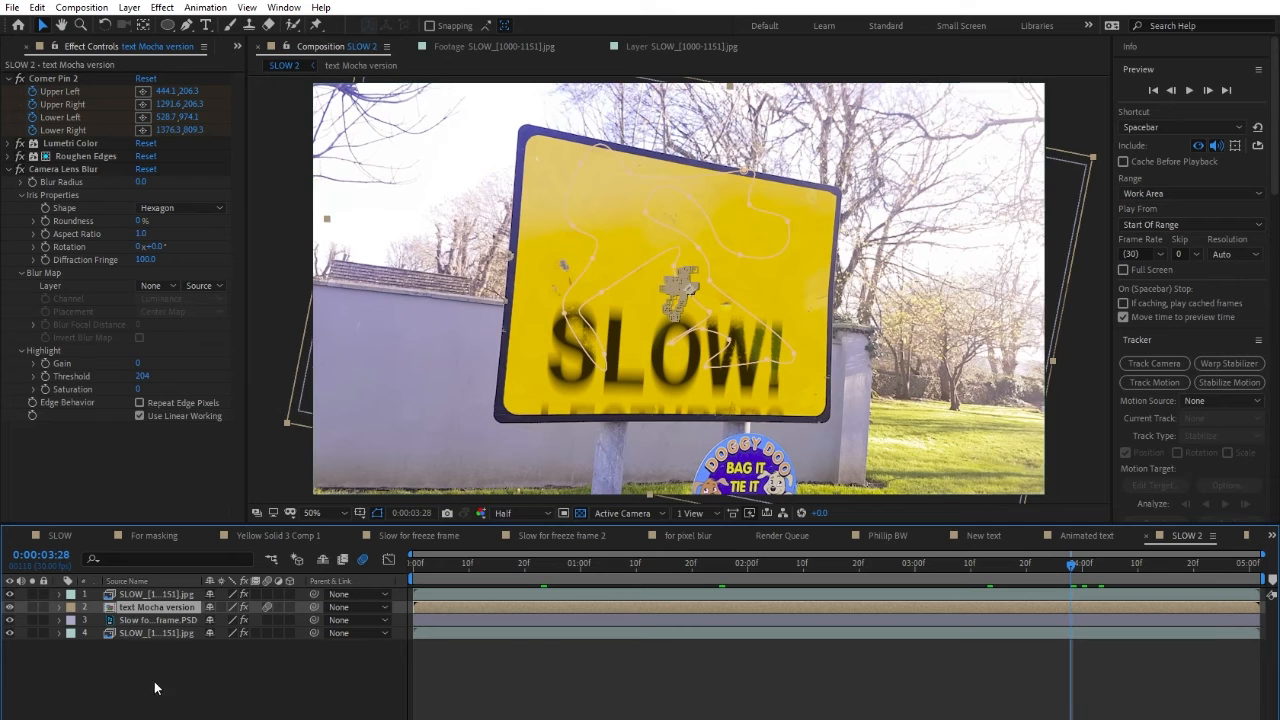
- Deselect the layer and open the text Mocha version precomposition
{"action": "left_click", "coordinate": [675, 687]}
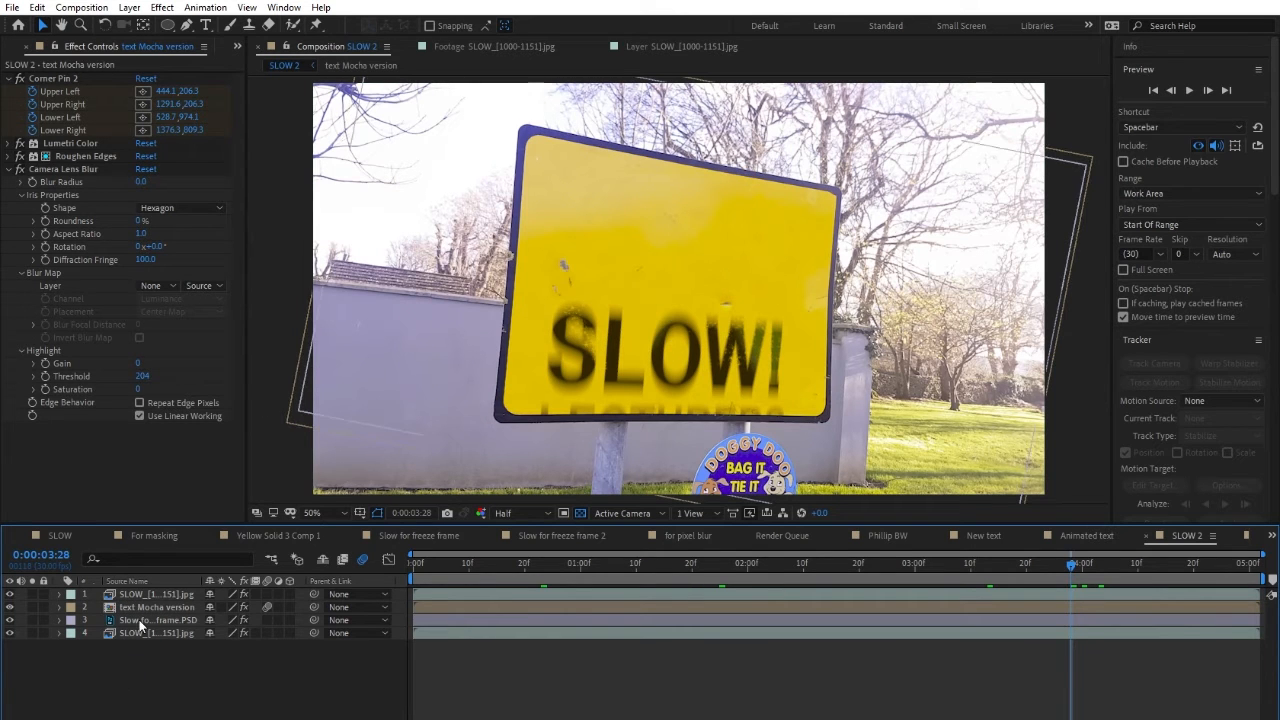
{"action": "double_click", "coordinate": [112, 607]}
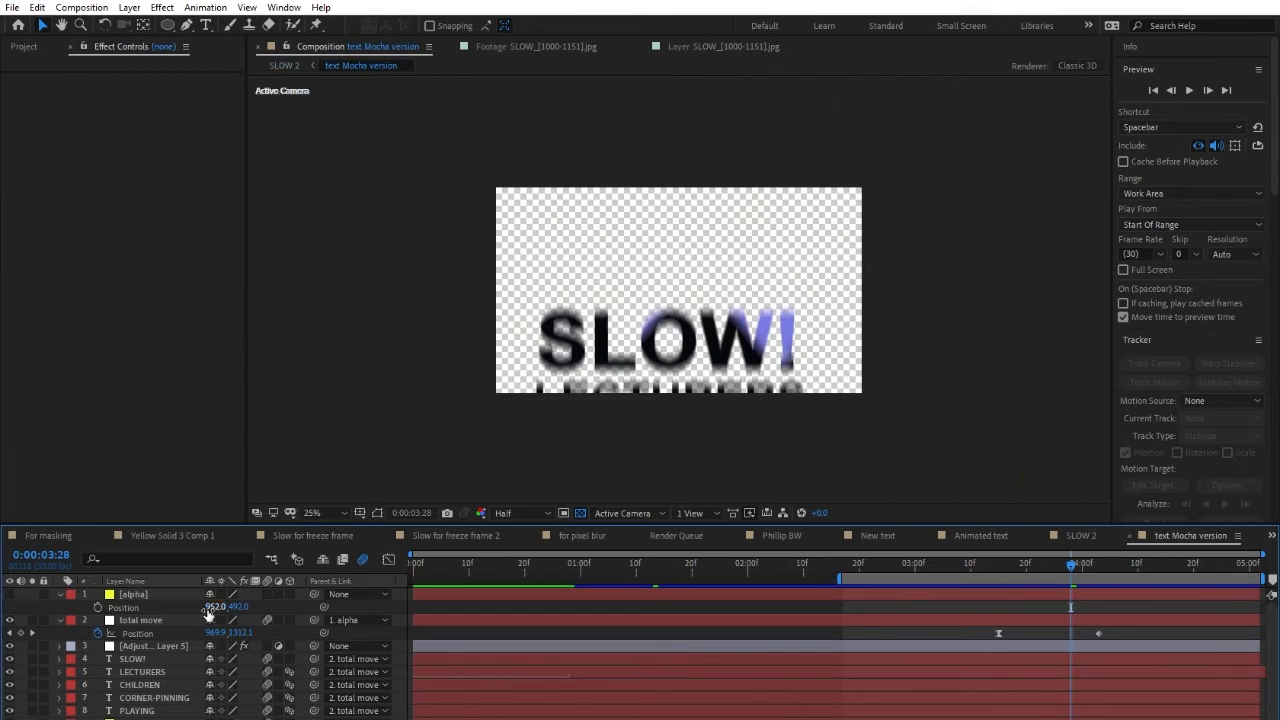
- Compare the text at 0:00:00:11 with the adjustment layer's Hue/Saturation effect off and on, in an enlarged timeline
{"action": "left_click", "coordinate": [140, 648]}
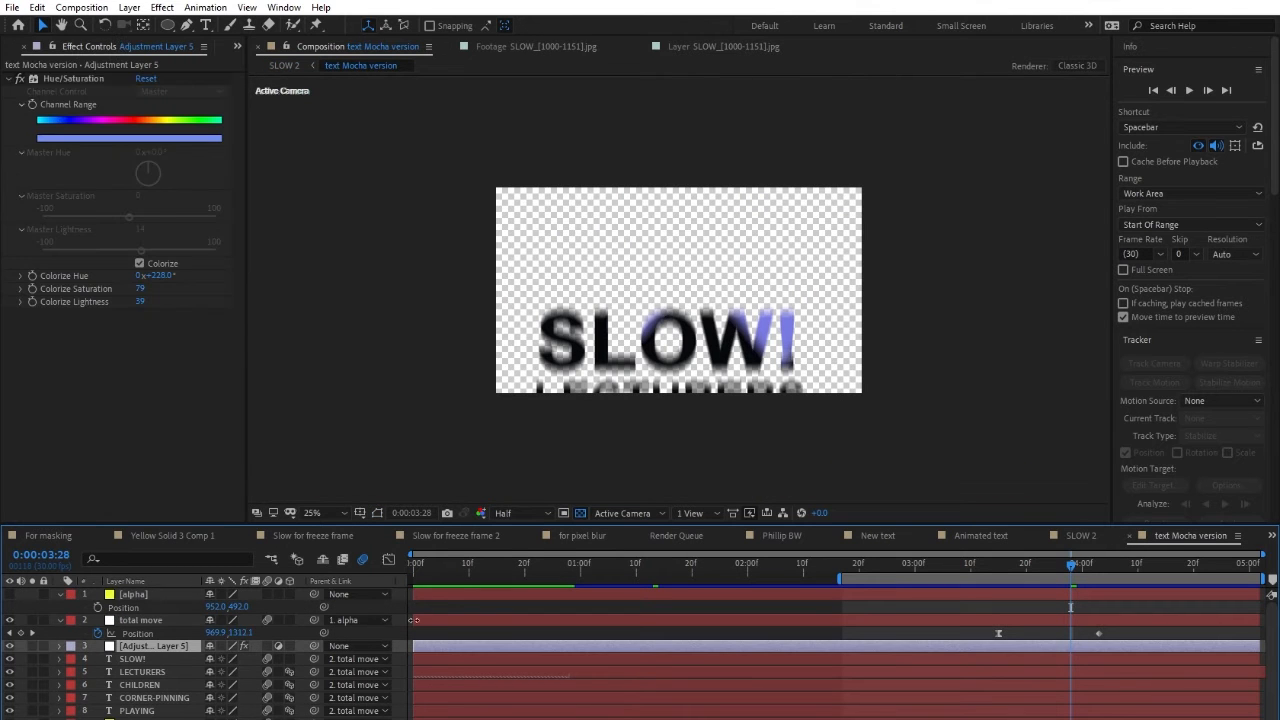
{"action": "left_click", "coordinate": [474, 563]}
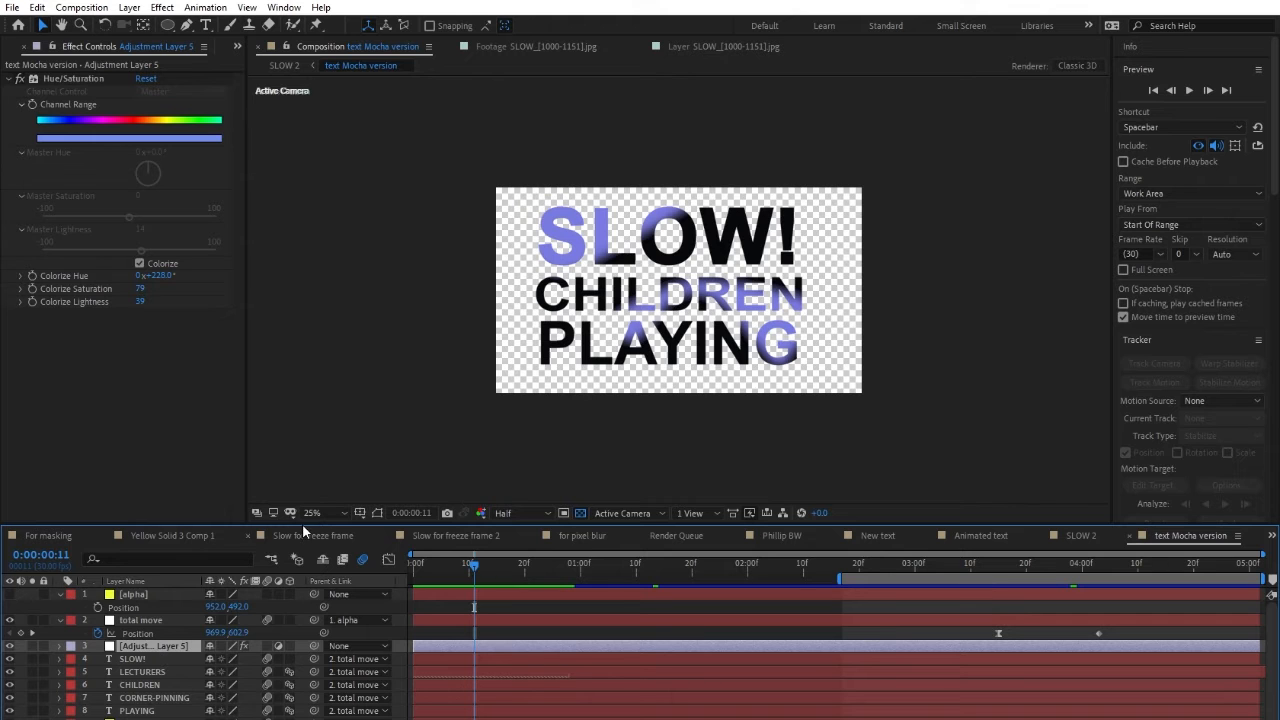
{"action": "left_click_drag", "start_coordinate": [302, 524], "coordinate": [318, 445]}
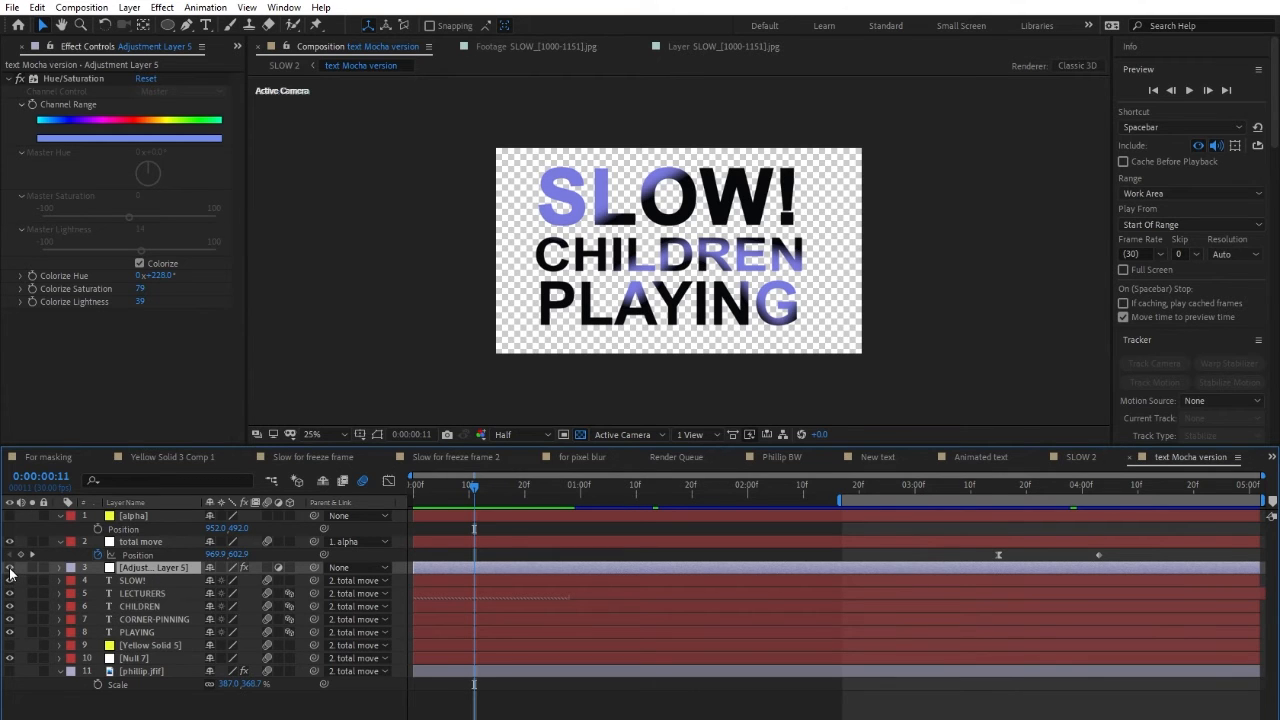
{"action": "left_click", "coordinate": [20, 80]}
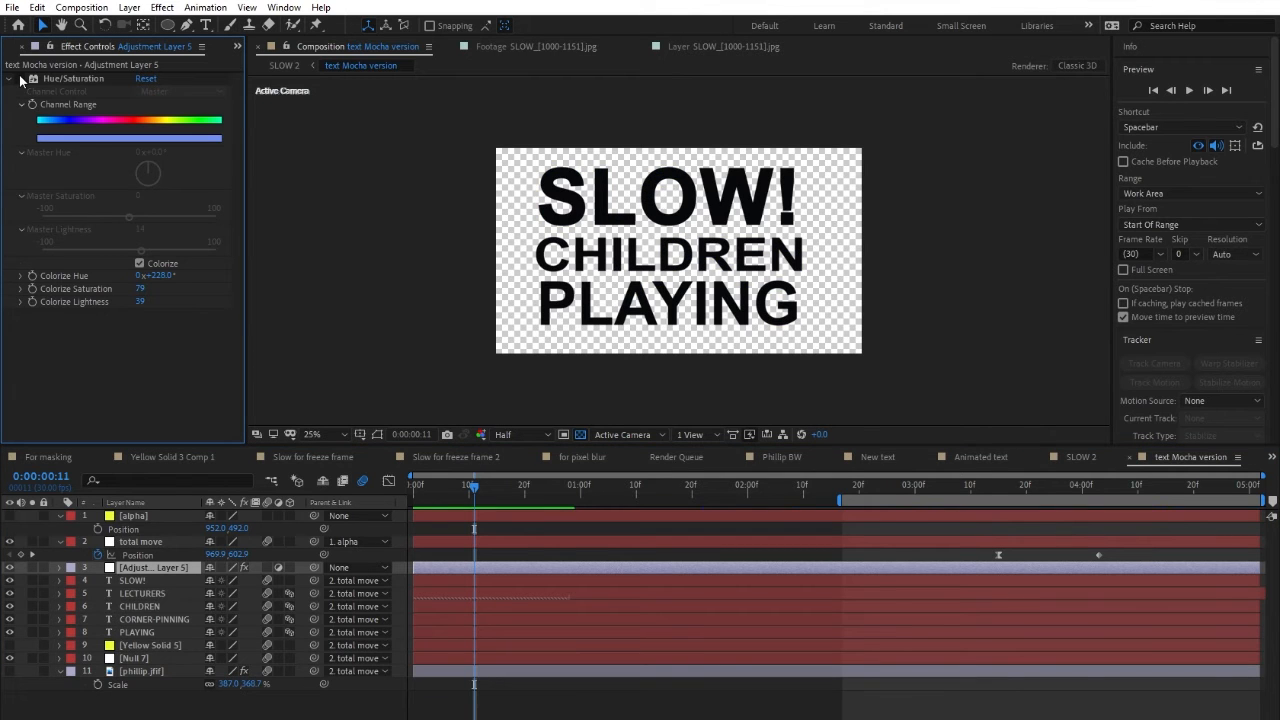
{"action": "left_click", "coordinate": [20, 80]}
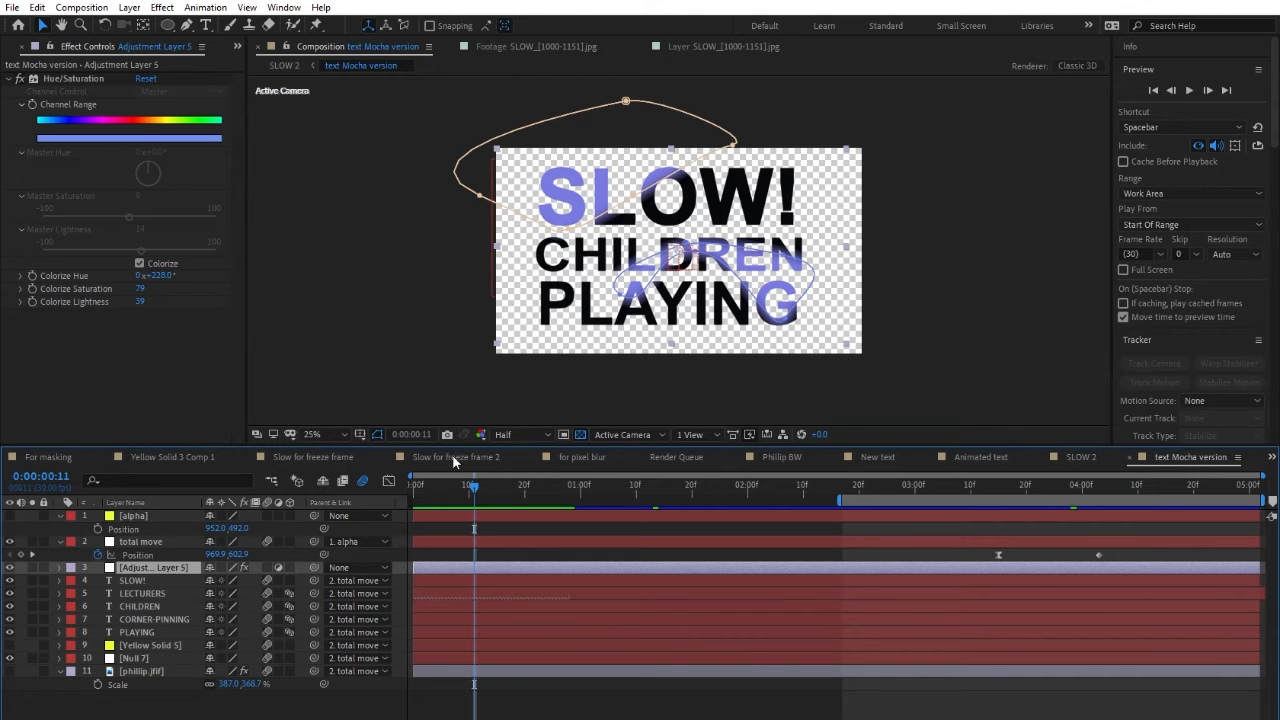
- Return to the SLOW 2 composition and display the layers' blending modes
{"action": "left_click", "coordinate": [274, 481]}
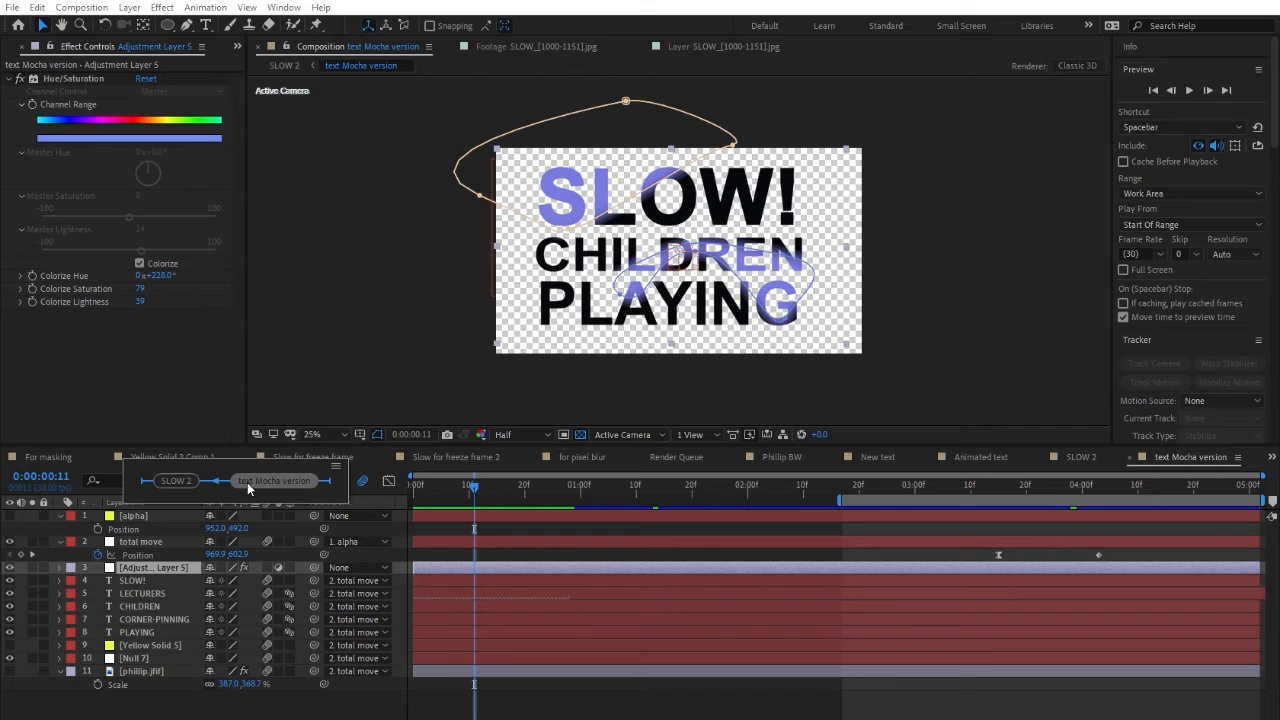
{"action": "left_click", "coordinate": [177, 482]}
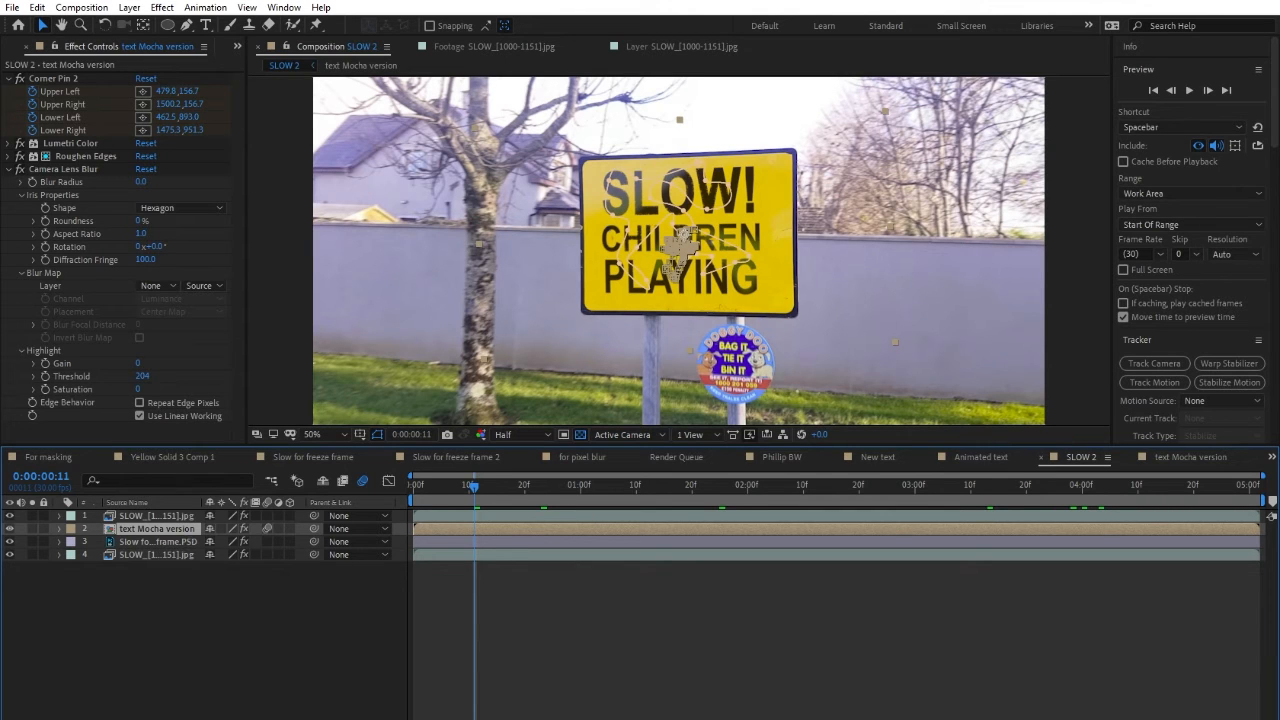
{"action": "key", "text": "F4"}
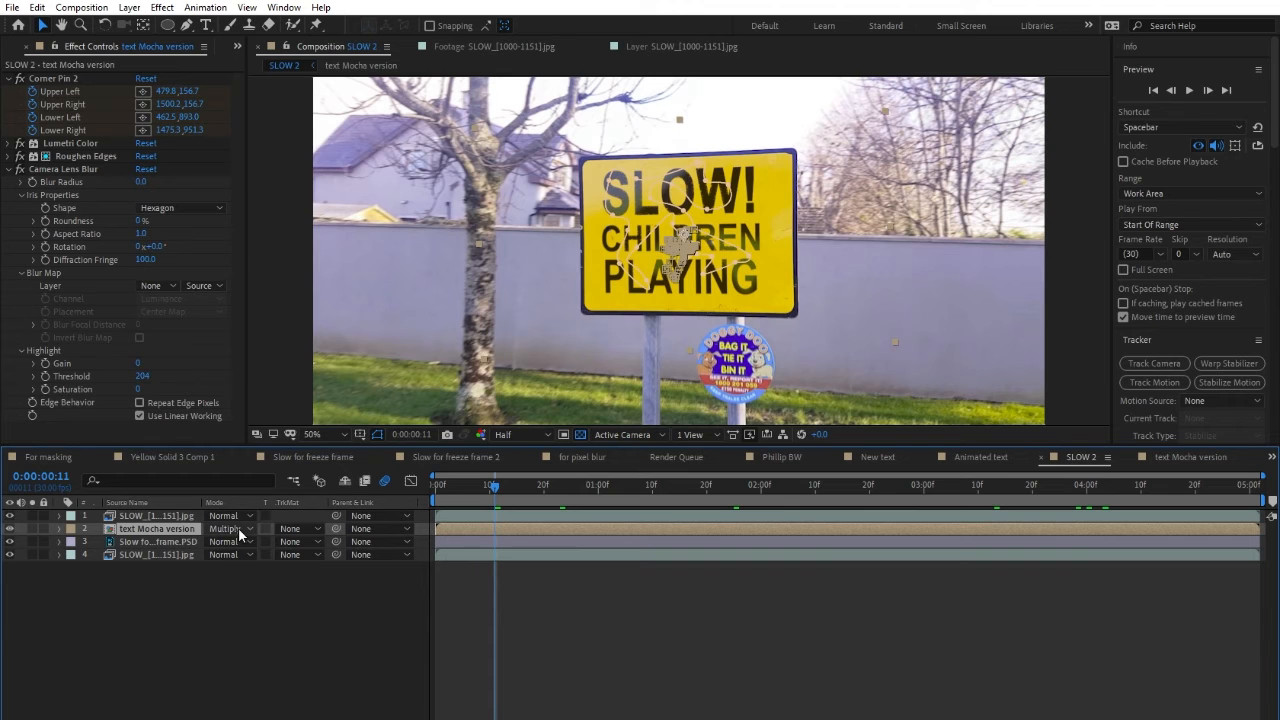
{"action": "double_click", "coordinate": [111, 533]}
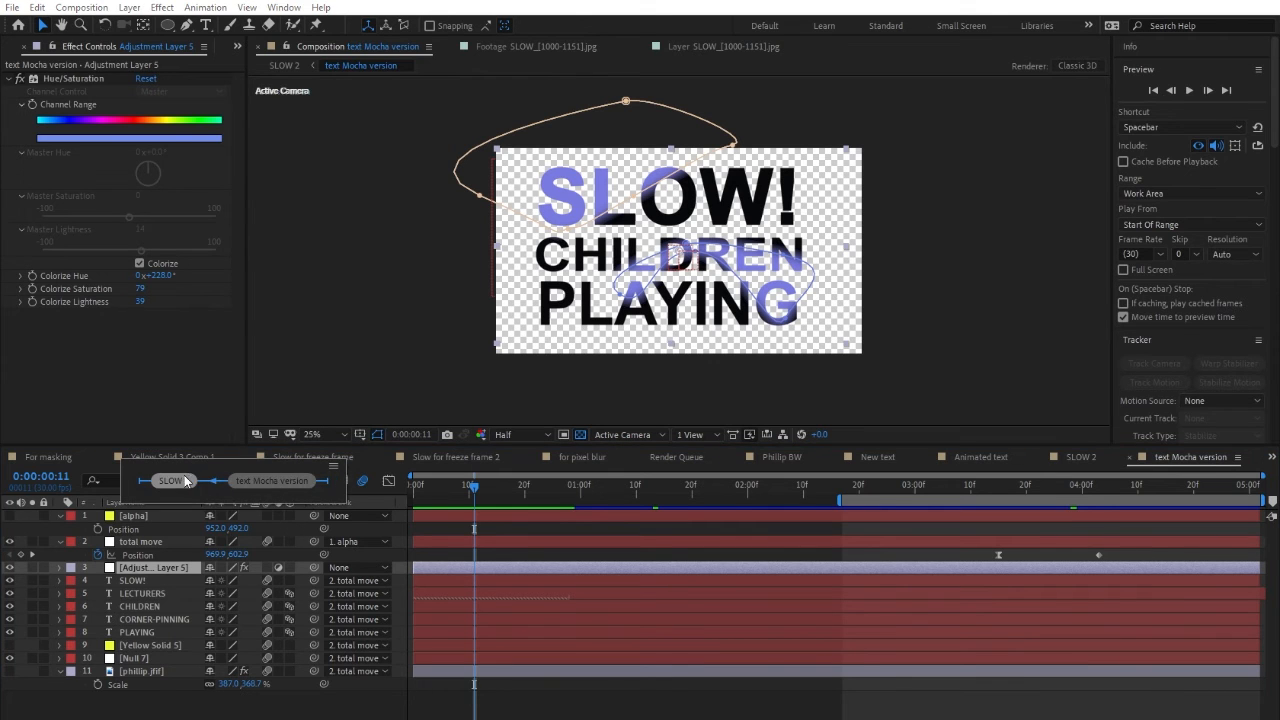
{"action": "key", "text": "shift+Escape"}
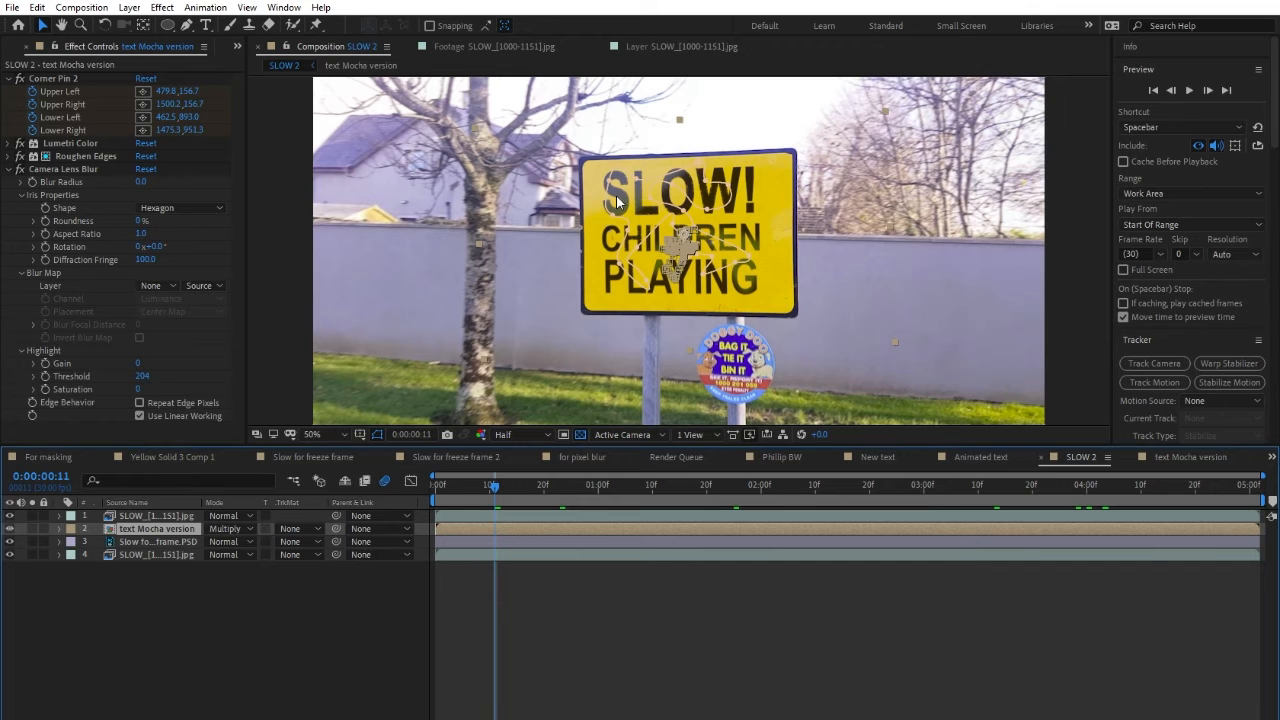
- Compare the text Mocha version layer on the sign in Normal and Multiply blending modes at 0:00:01:10, leaving it on Multiply
{"action": "left_click_drag", "start_coordinate": [482, 490], "coordinate": [652, 487]}
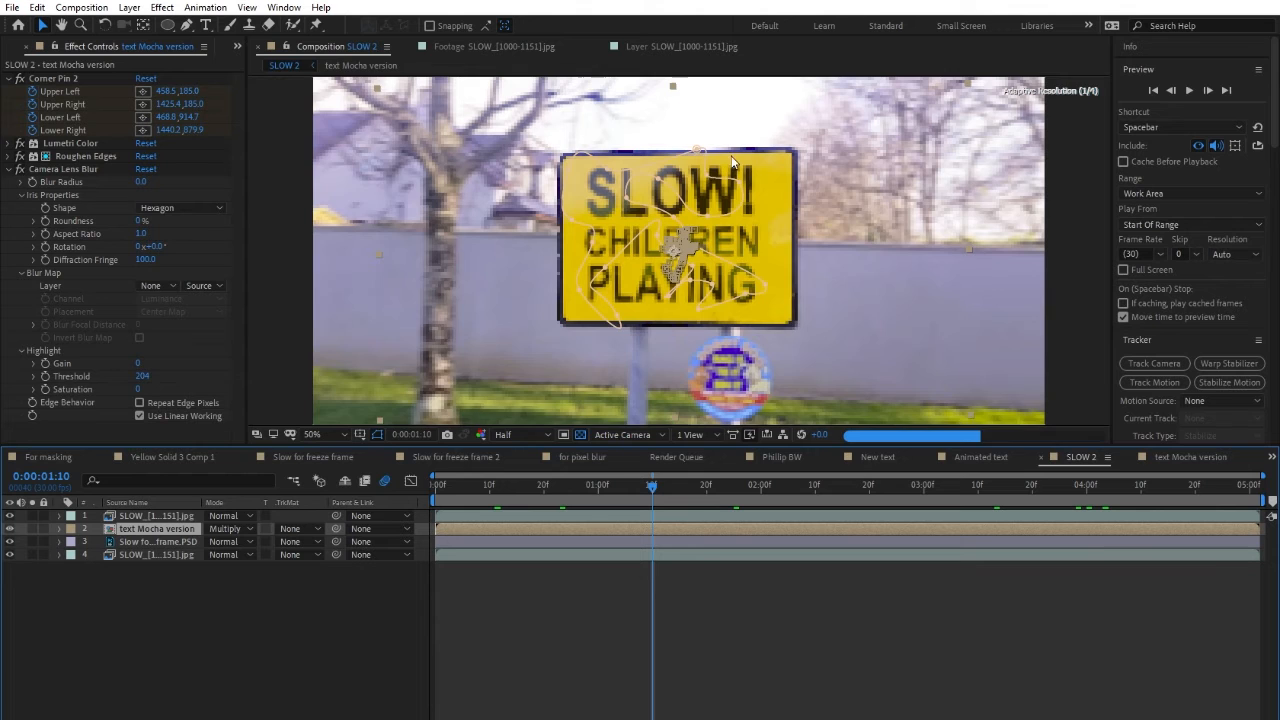
{"action": "scroll", "coordinate": [657, 178], "scroll_direction": "up", "scroll_amount": 2}
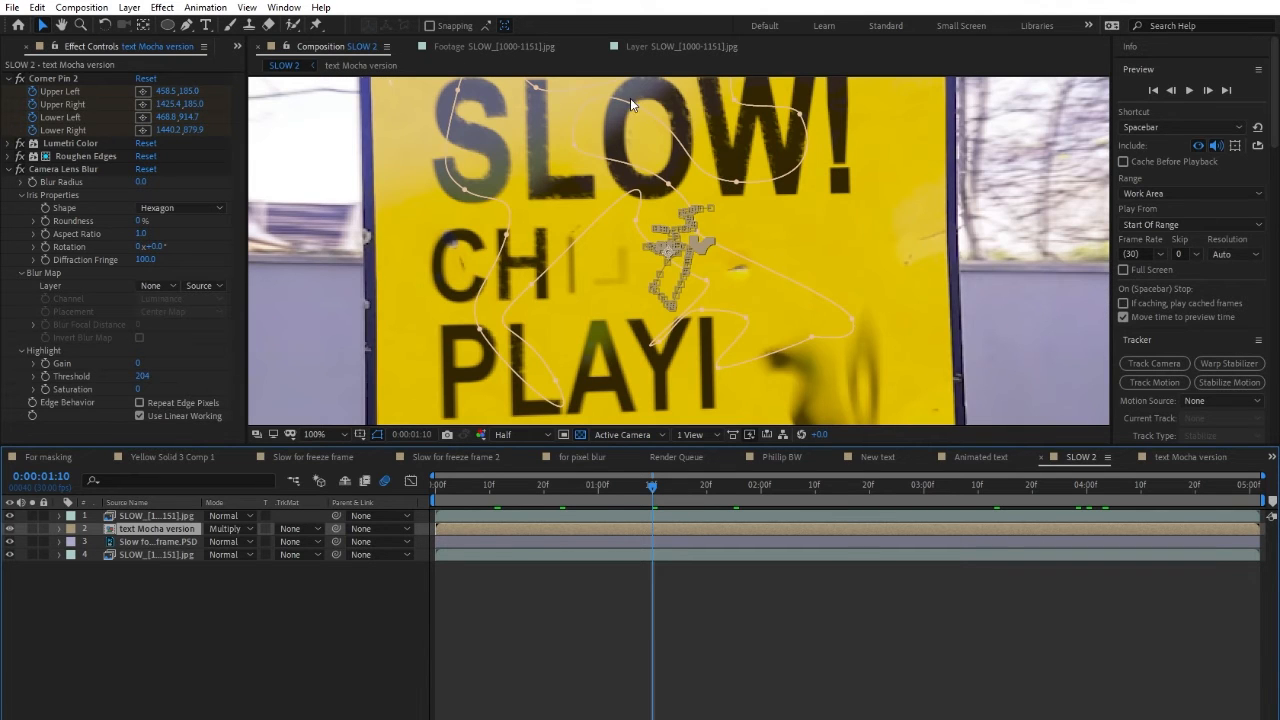
{"action": "left_click_drag", "start_coordinate": [626, 104], "coordinate": [620, 174]}
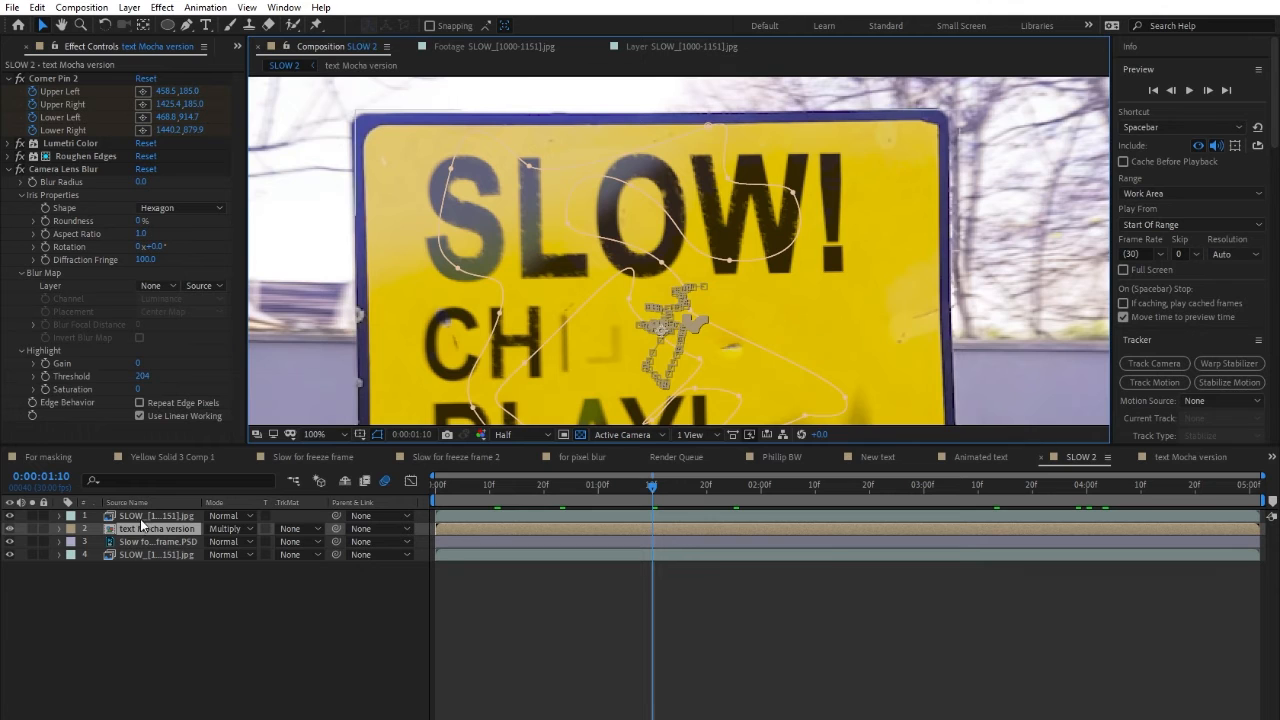
{"action": "left_click", "coordinate": [230, 529]}
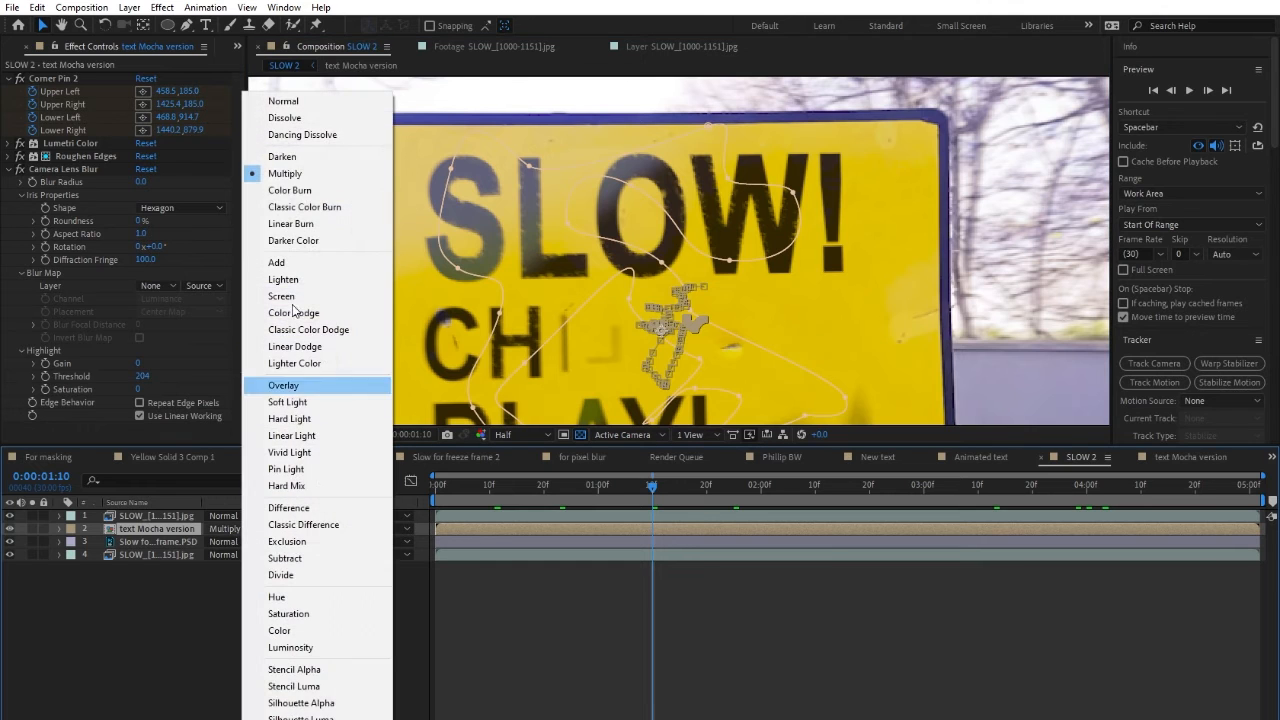
{"action": "left_click", "coordinate": [314, 100]}
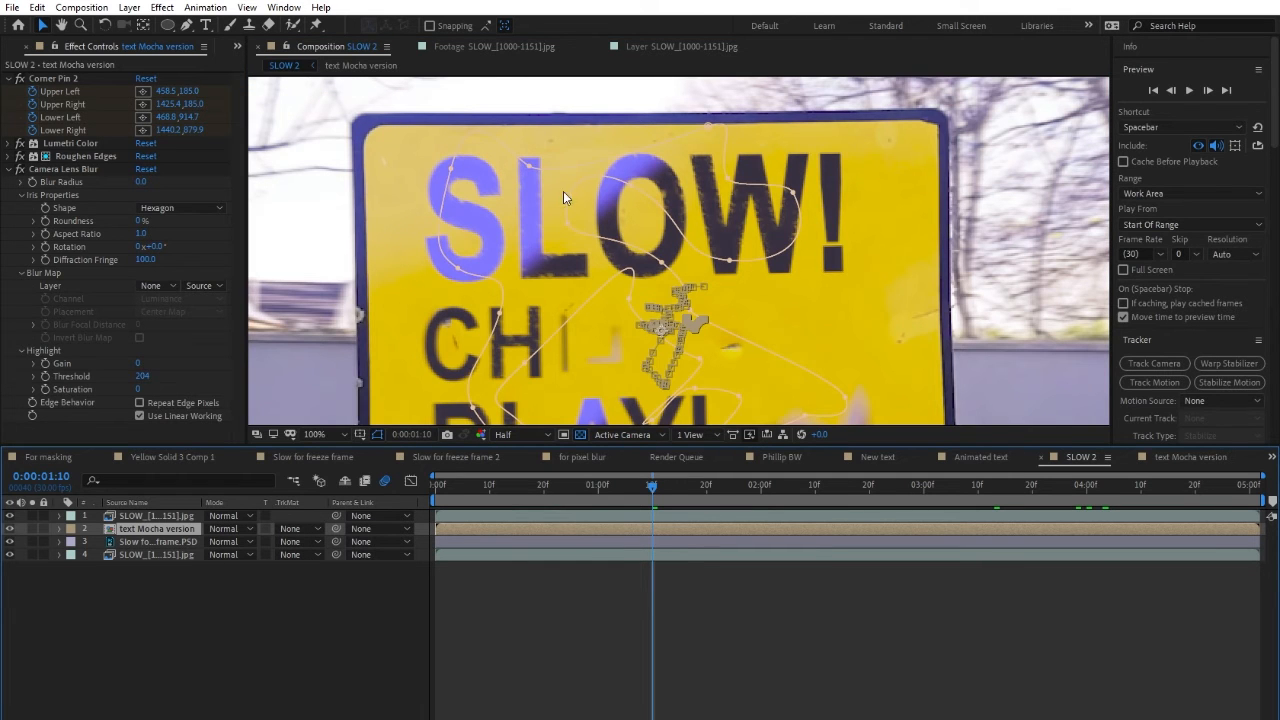
{"action": "left_click", "coordinate": [303, 535]}
{"action": "left_click", "coordinate": [257, 649]}
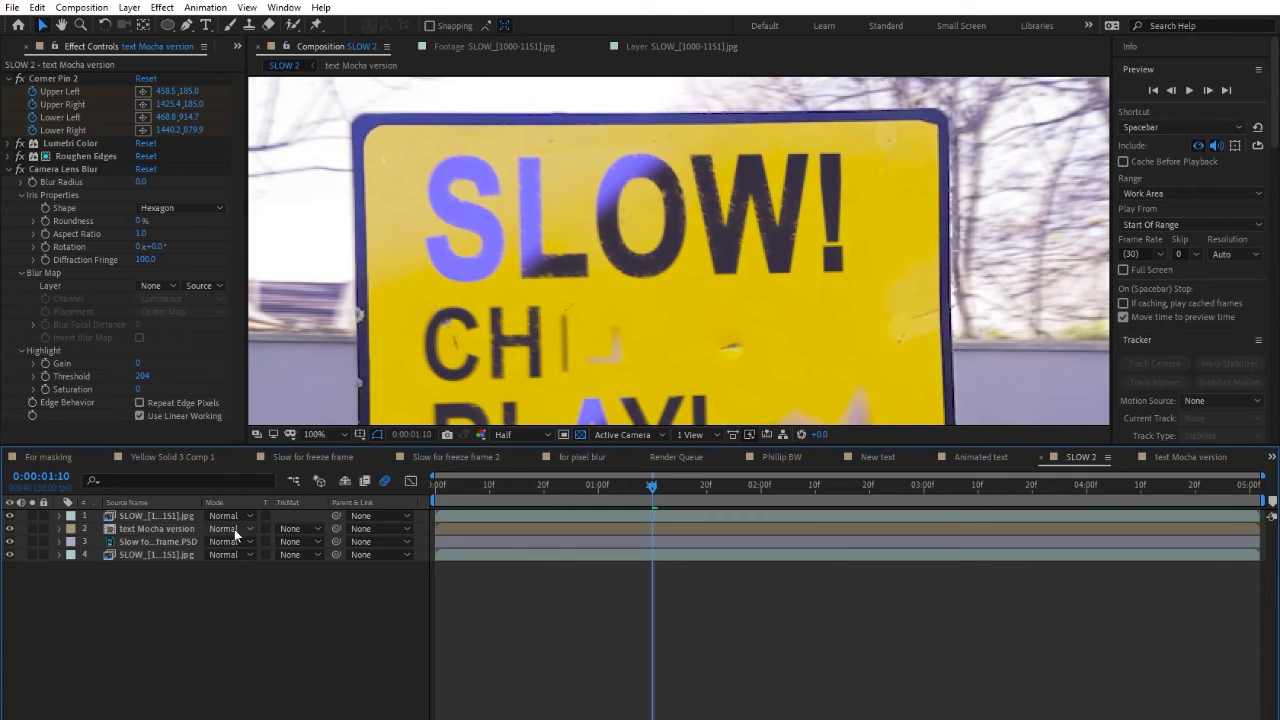
{"action": "left_click", "coordinate": [234, 529]}
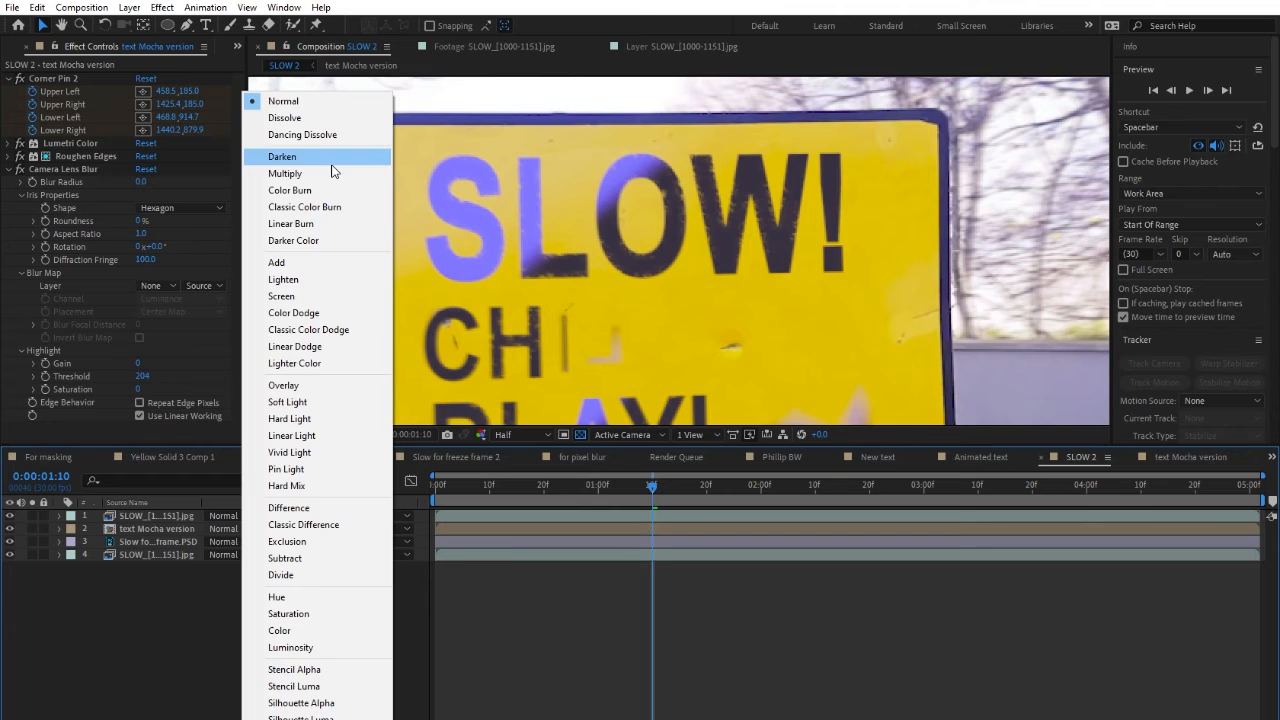
{"action": "left_click", "coordinate": [300, 173]}
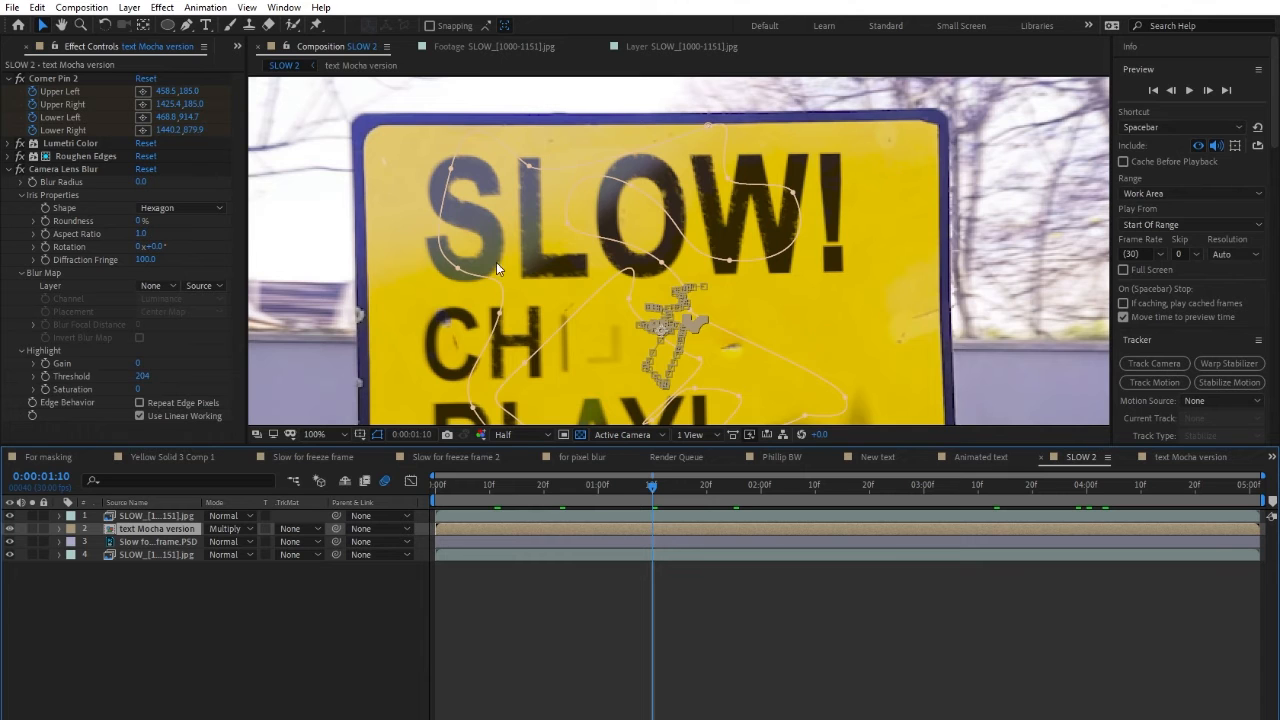
{"action": "left_click_drag", "start_coordinate": [608, 333], "coordinate": [579, 221]}
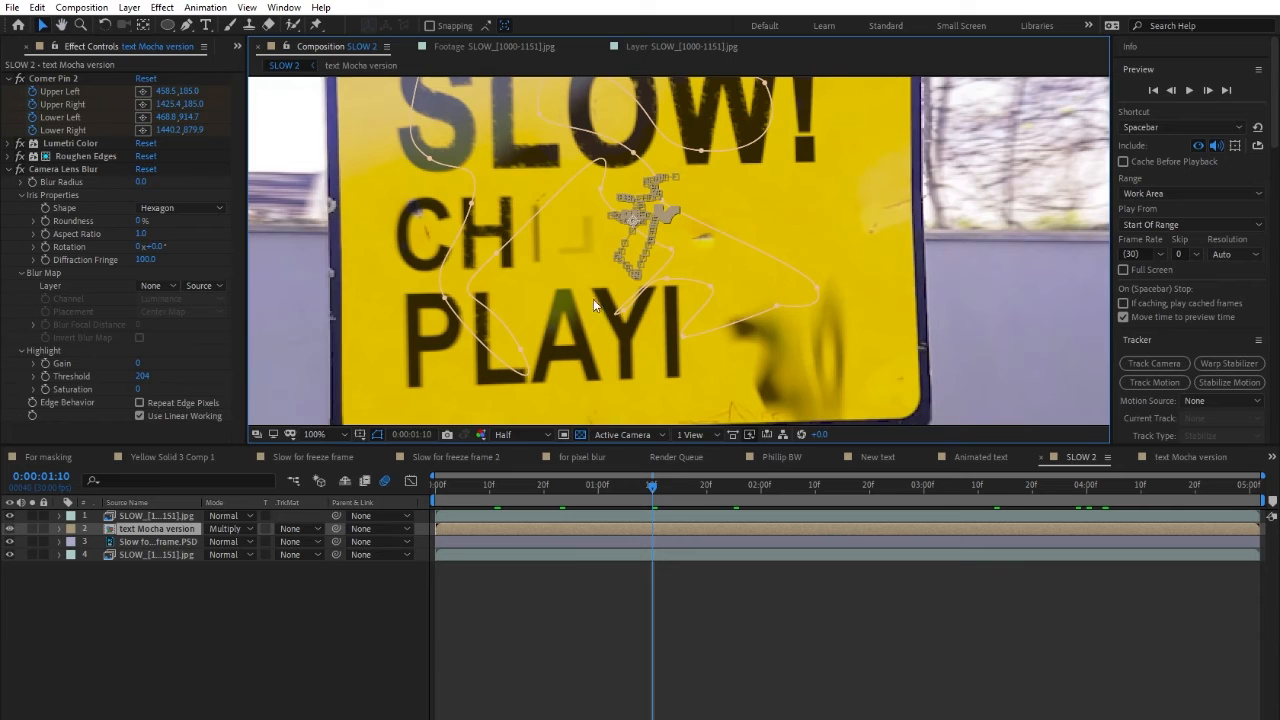
{"action": "key", "text": "comma"}
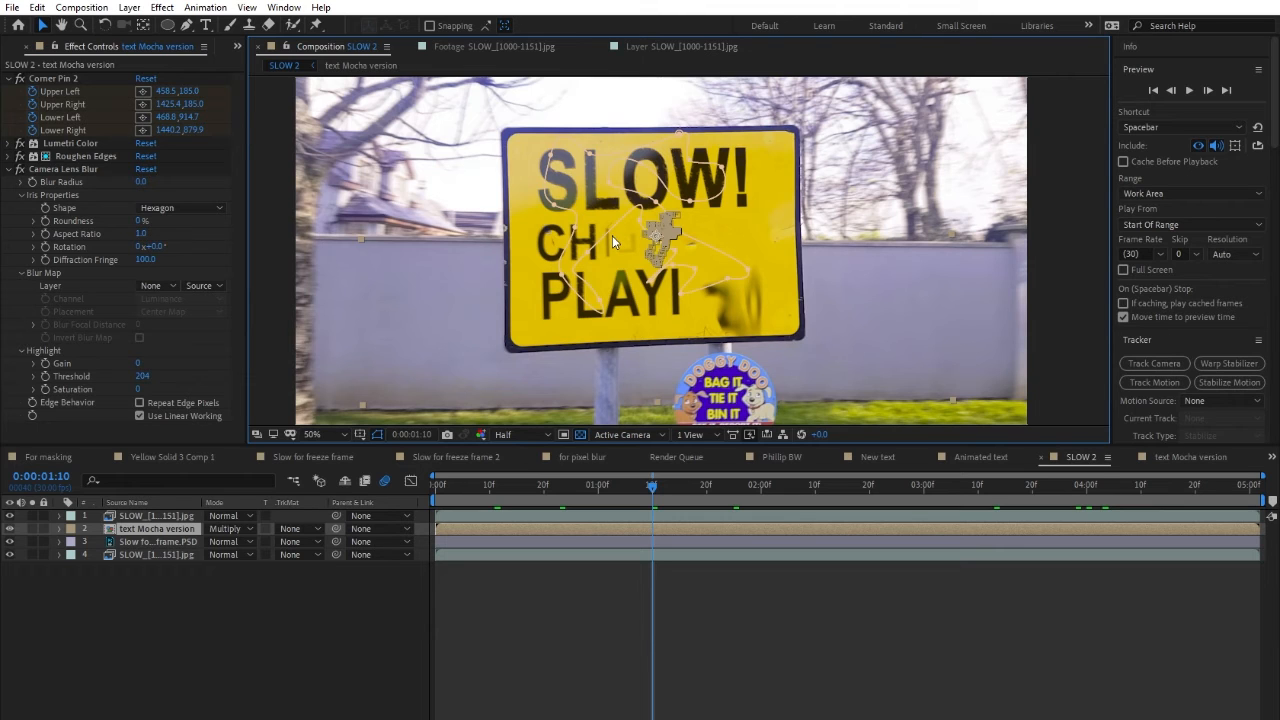
- Compare the sign with the freeze-frame PSD layer hidden and shown, and with the text Mocha version layer hidden and shown
{"action": "left_click", "coordinate": [566, 686]}
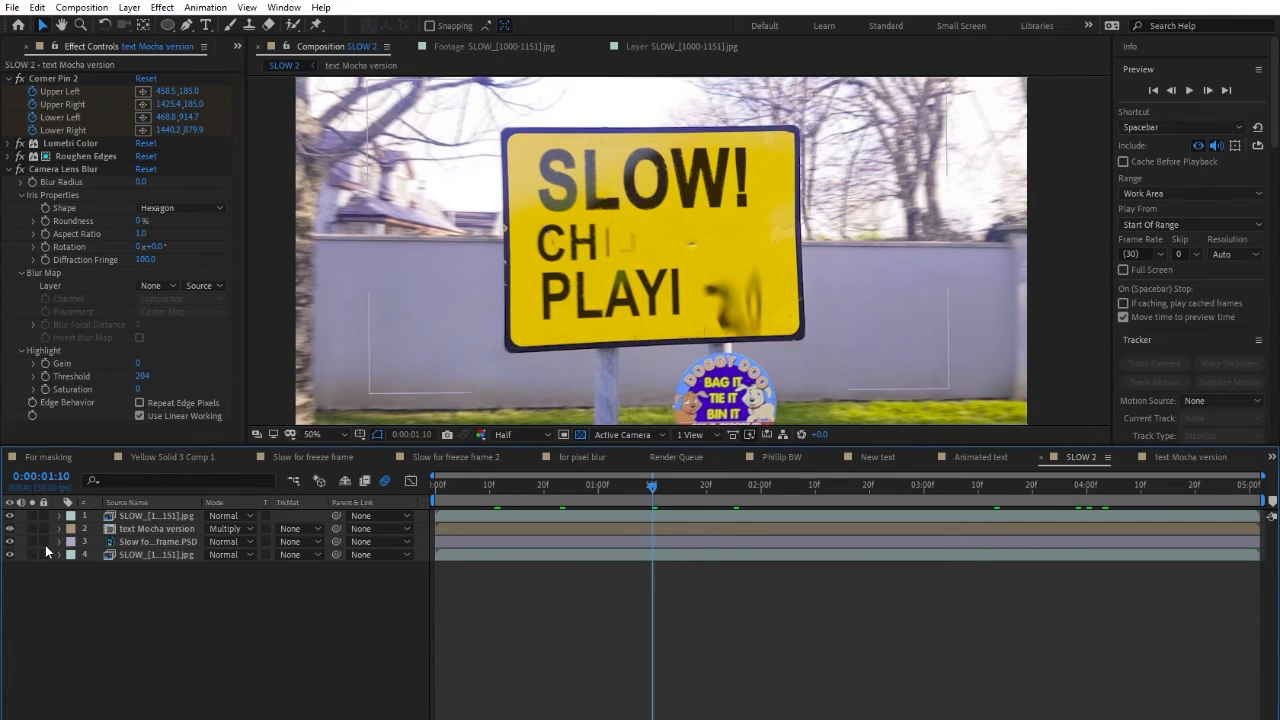
{"action": "left_click", "coordinate": [9, 541]}
{"action": "left_click", "coordinate": [9, 541]}
{"action": "left_click", "coordinate": [9, 528]}
{"action": "left_click", "coordinate": [9, 528]}
{"action": "left_click", "coordinate": [9, 528]}
{"action": "left_click", "coordinate": [9, 528]}
{"action": "left_click", "coordinate": [9, 528]}
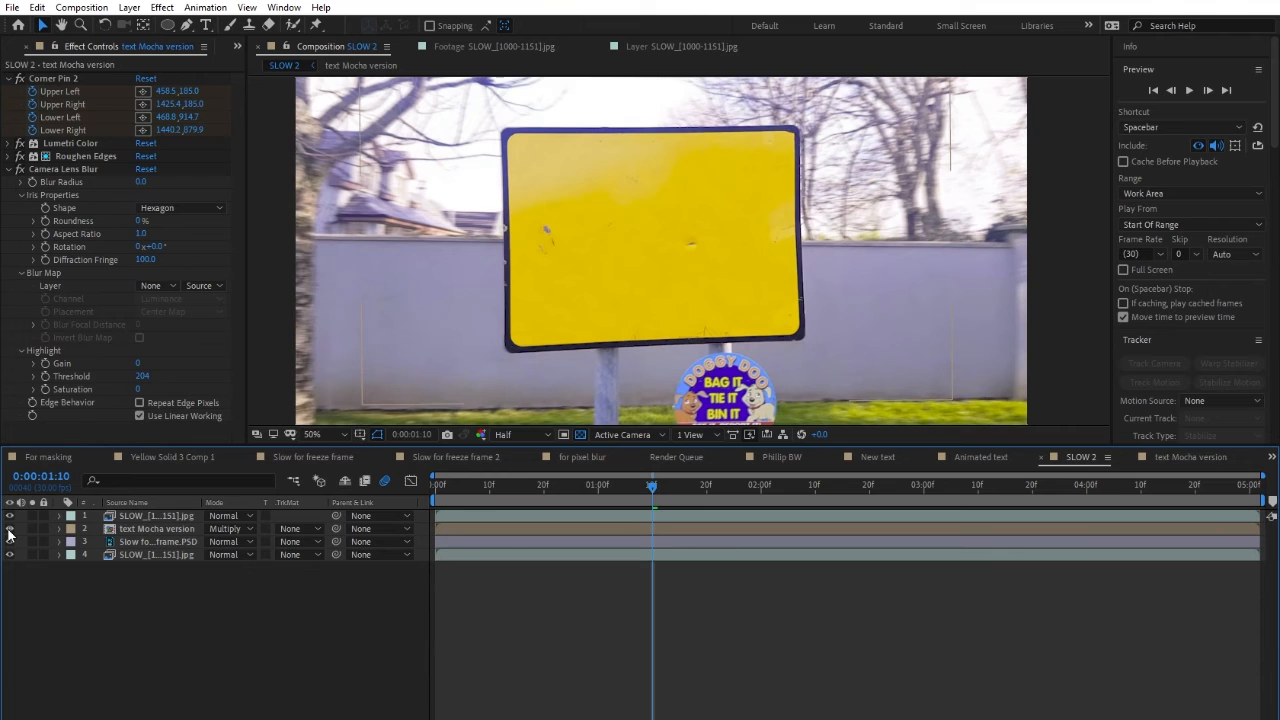
{"action": "left_click", "coordinate": [9, 528]}
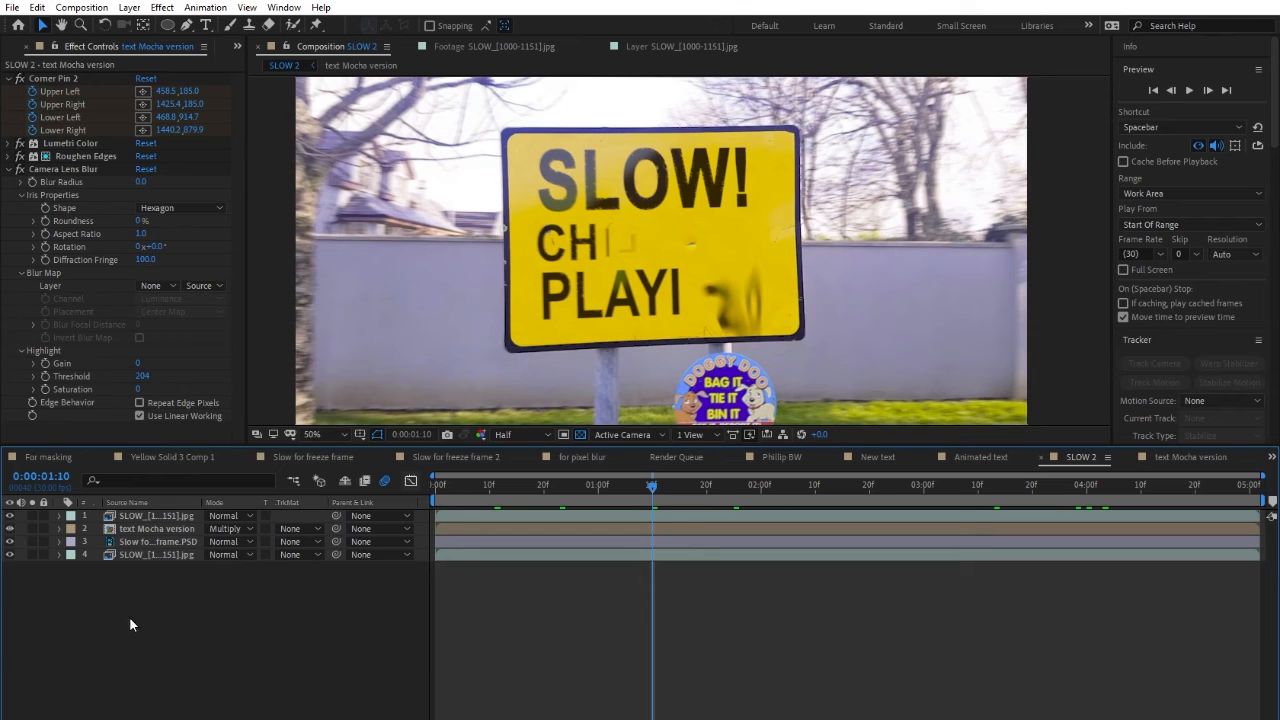
- Collapse the Camera Lens Blur settings of the text Mocha version layer and select its Roughen Edges effect
{"action": "left_click", "coordinate": [110, 528]}
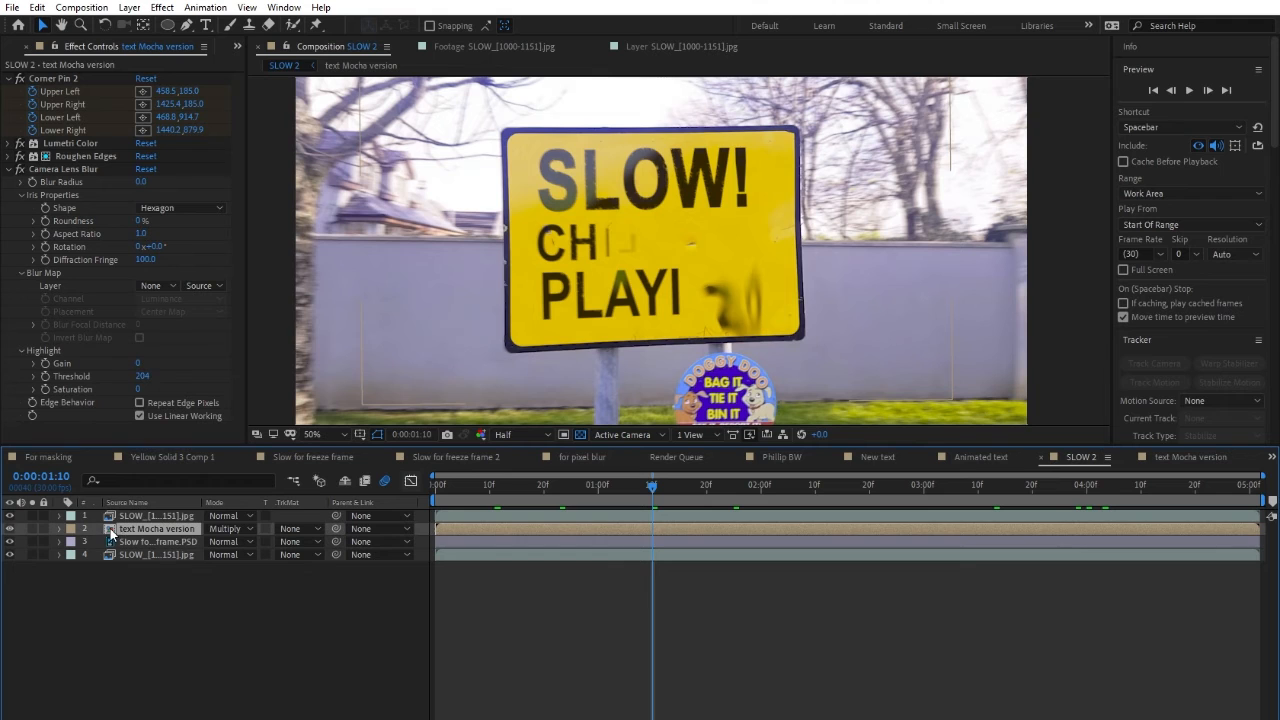
{"action": "left_click", "coordinate": [8, 170]}
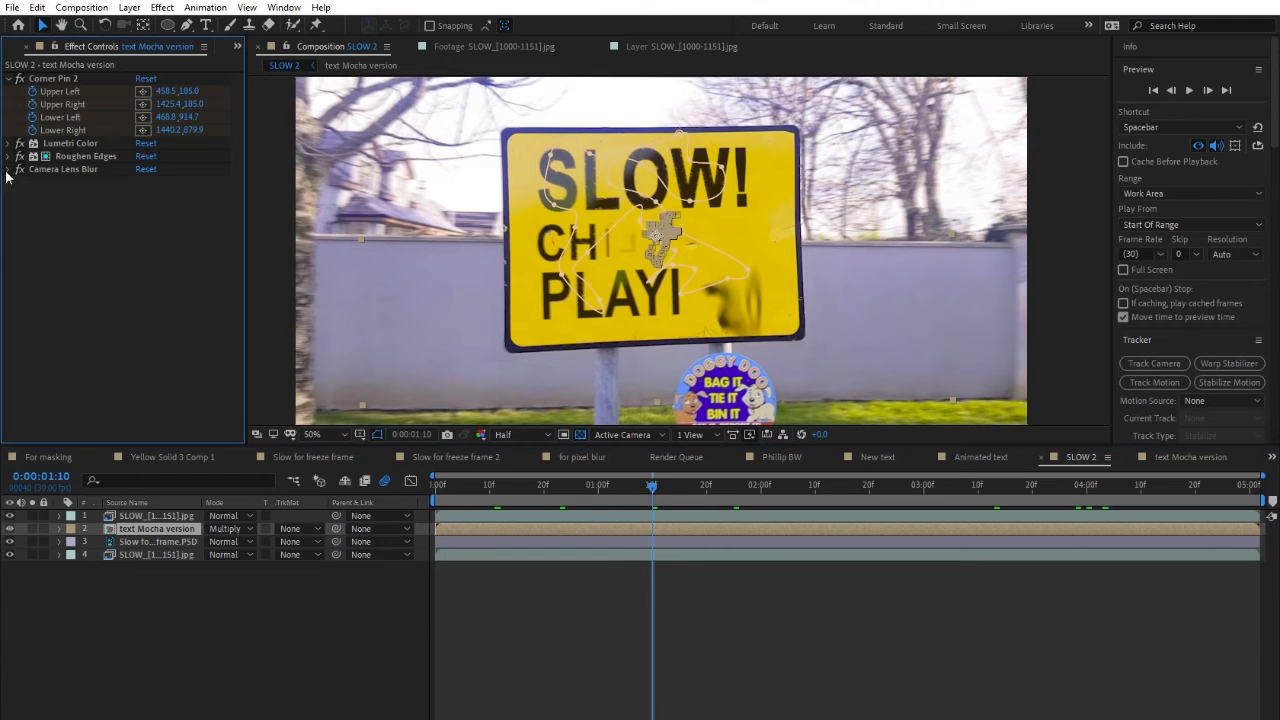
{"action": "left_click", "coordinate": [91, 158]}
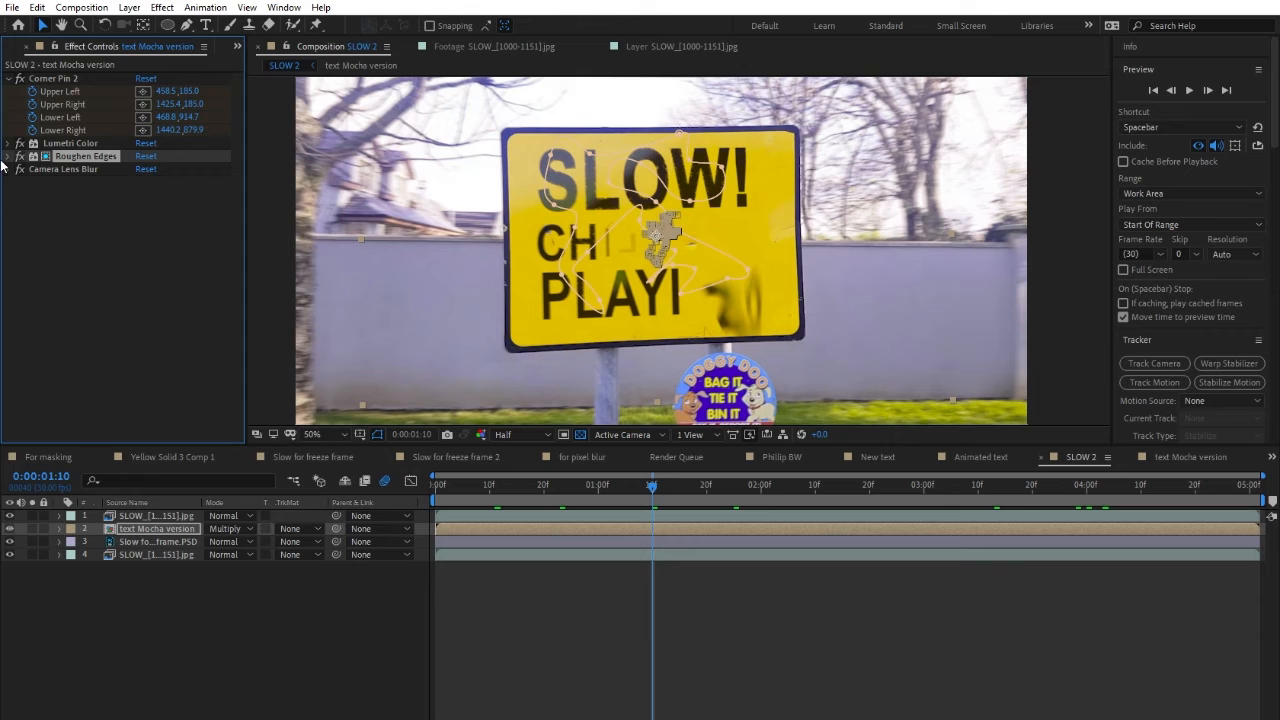
{"action": "key", "text": "slash"}
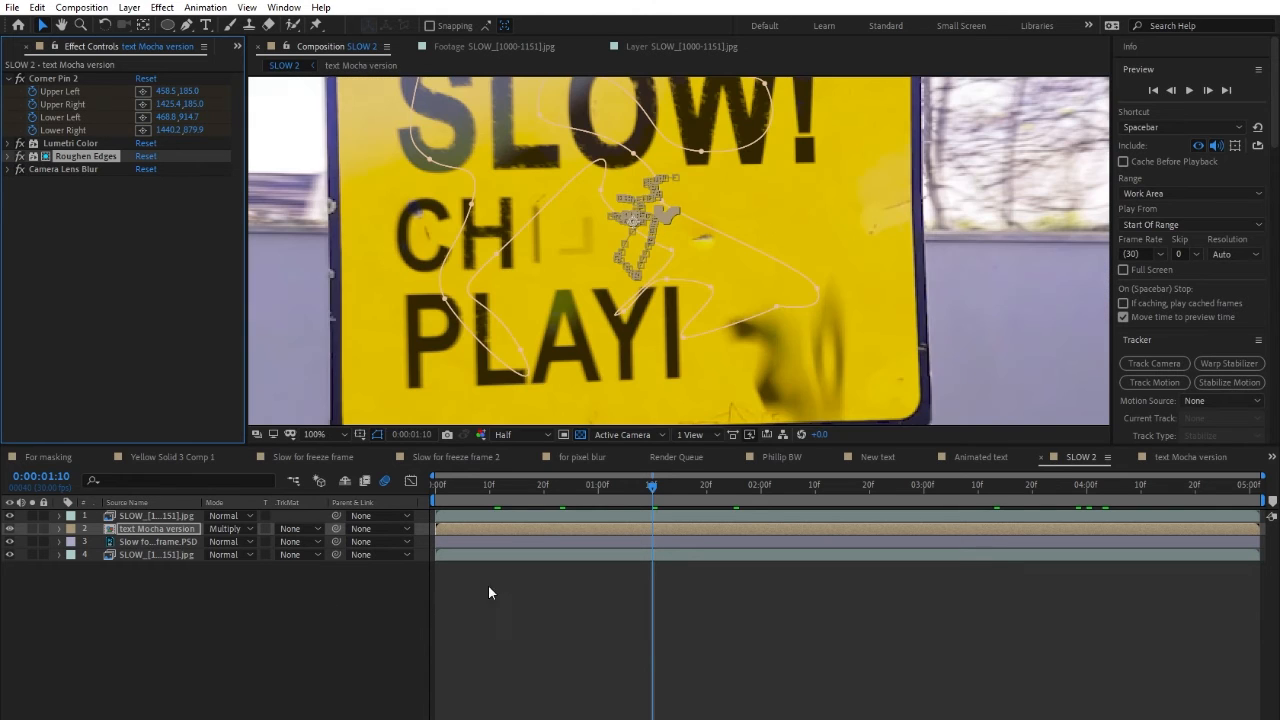
- Solo the bottom sign footage layer to examine the wear on the original lettering, and unsolo it
{"action": "left_click", "coordinate": [423, 606]}
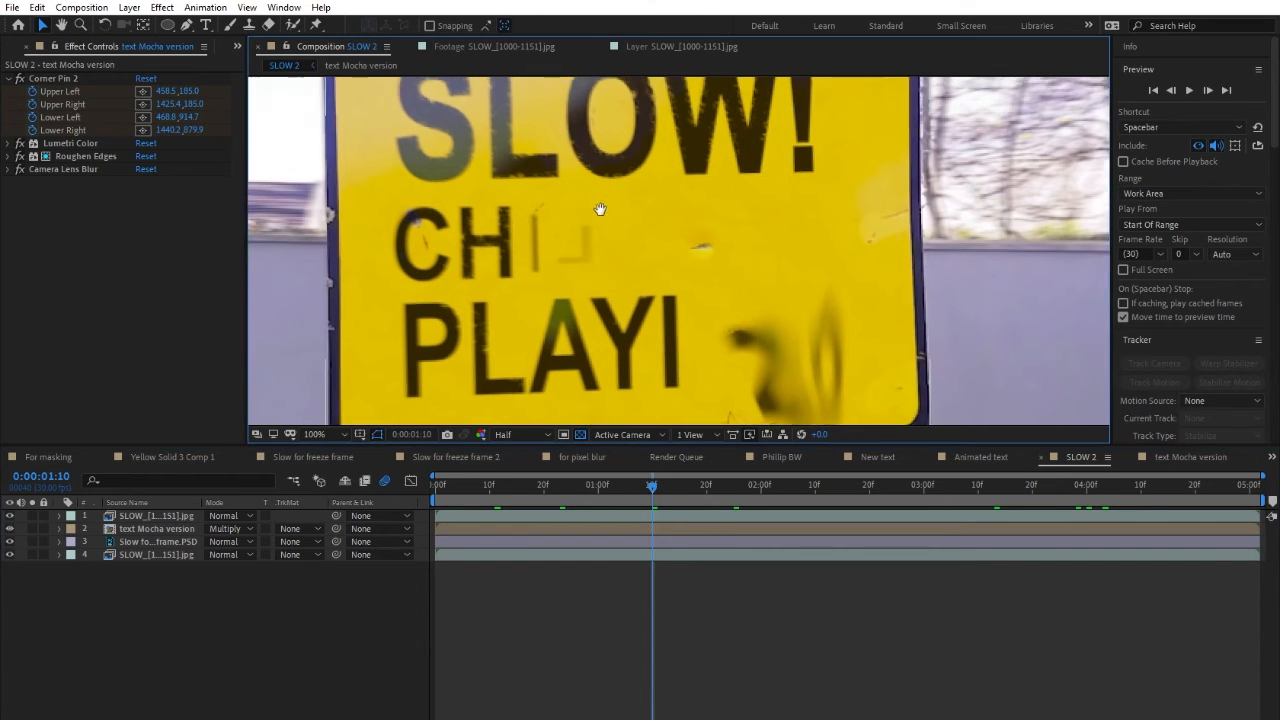
{"action": "left_click", "coordinate": [32, 554]}
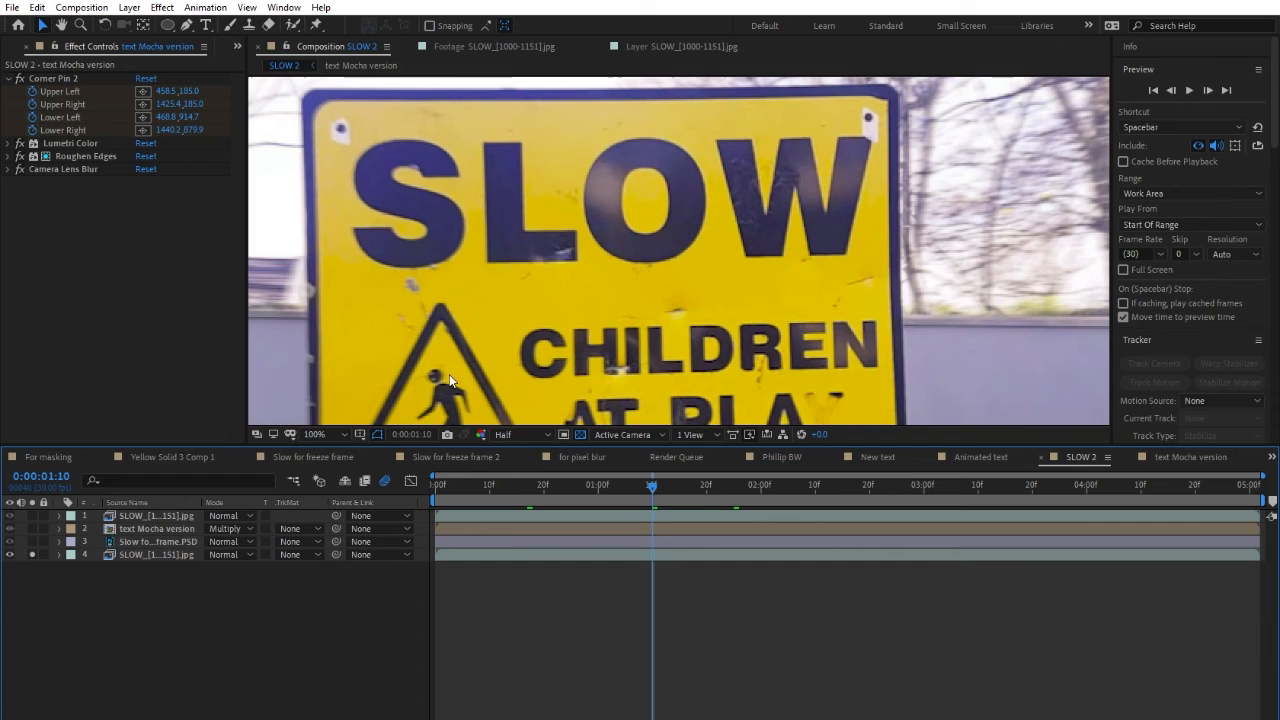
{"action": "left_click", "coordinate": [32, 554]}
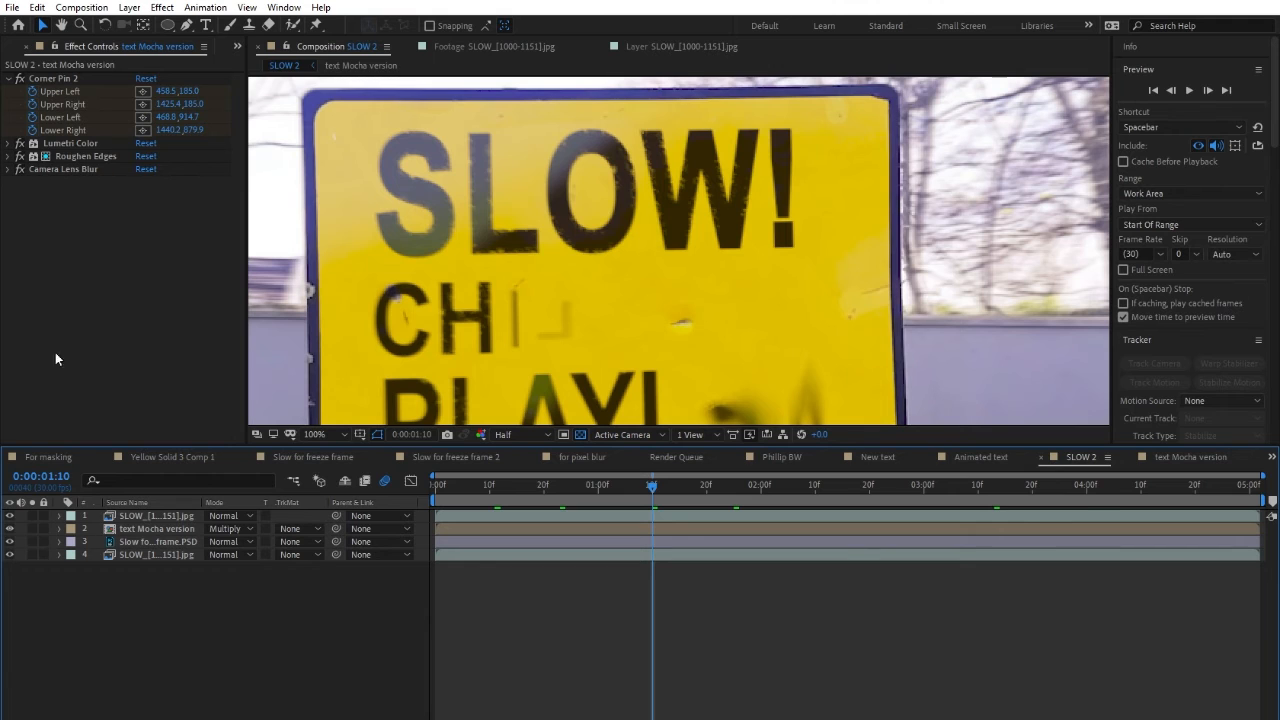
- Compare the replacement text with Roughen Edges off and on, both close up and at 50% zoom
{"action": "left_click", "coordinate": [100, 158]}
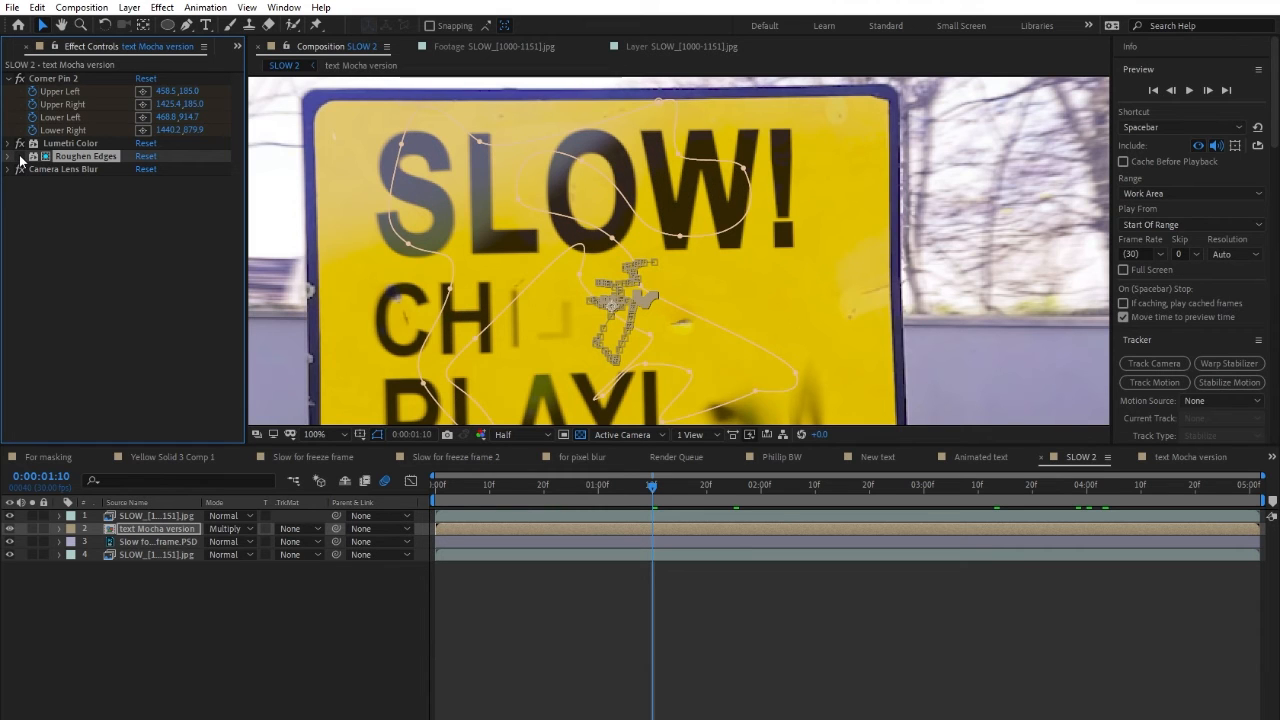
{"action": "scroll", "coordinate": [517, 285], "scroll_direction": "down", "scroll_amount": 2}
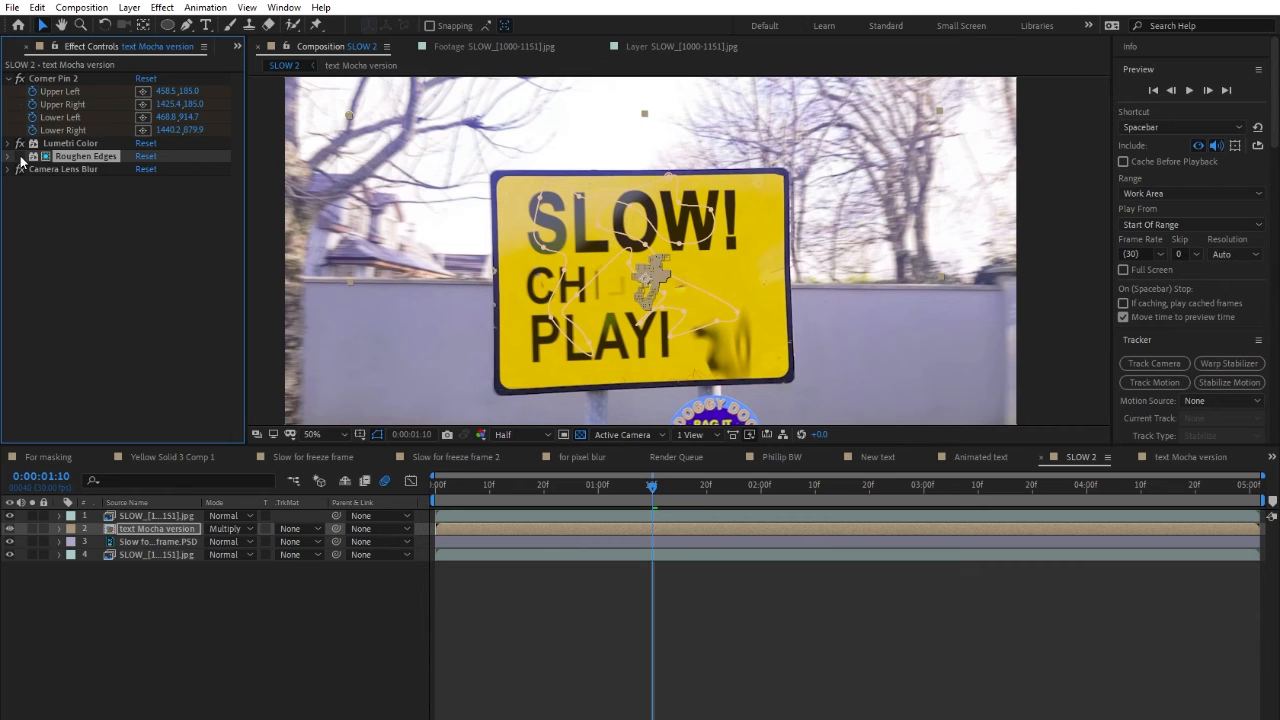
{"action": "scroll", "coordinate": [554, 260], "scroll_direction": "up", "scroll_amount": 2}
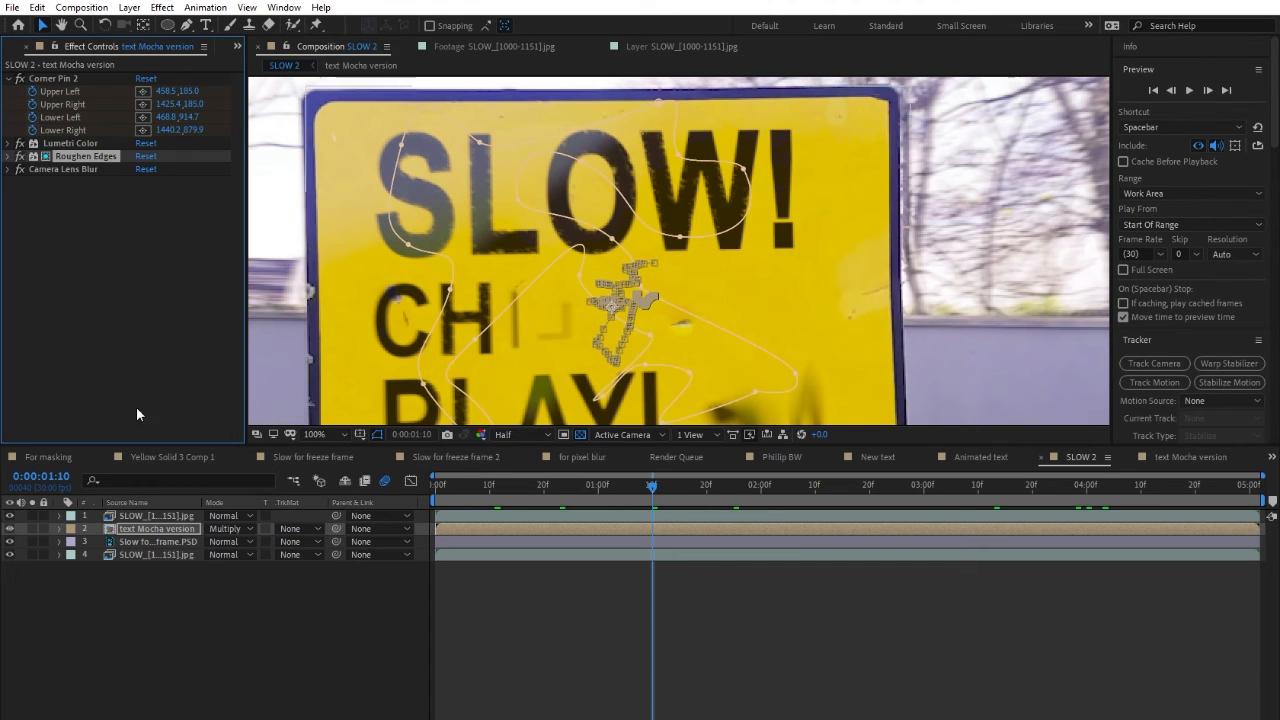
- Reveal the keyframed properties of the text Mocha version layer, and expand the list to all its modified properties
{"action": "left_click", "coordinate": [130, 532]}
{"action": "key", "text": "u"}
{"action": "key", "text": "u"}
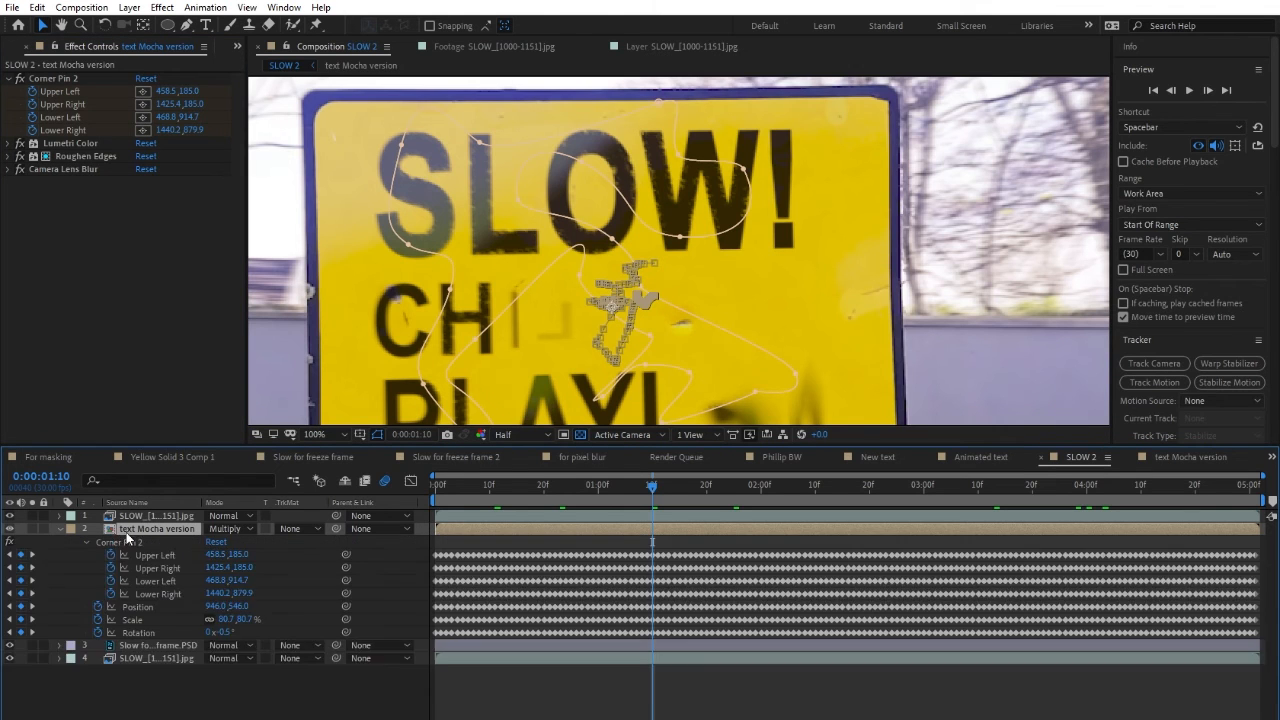
{"action": "key", "text": "u"}
{"action": "key", "text": "u"}
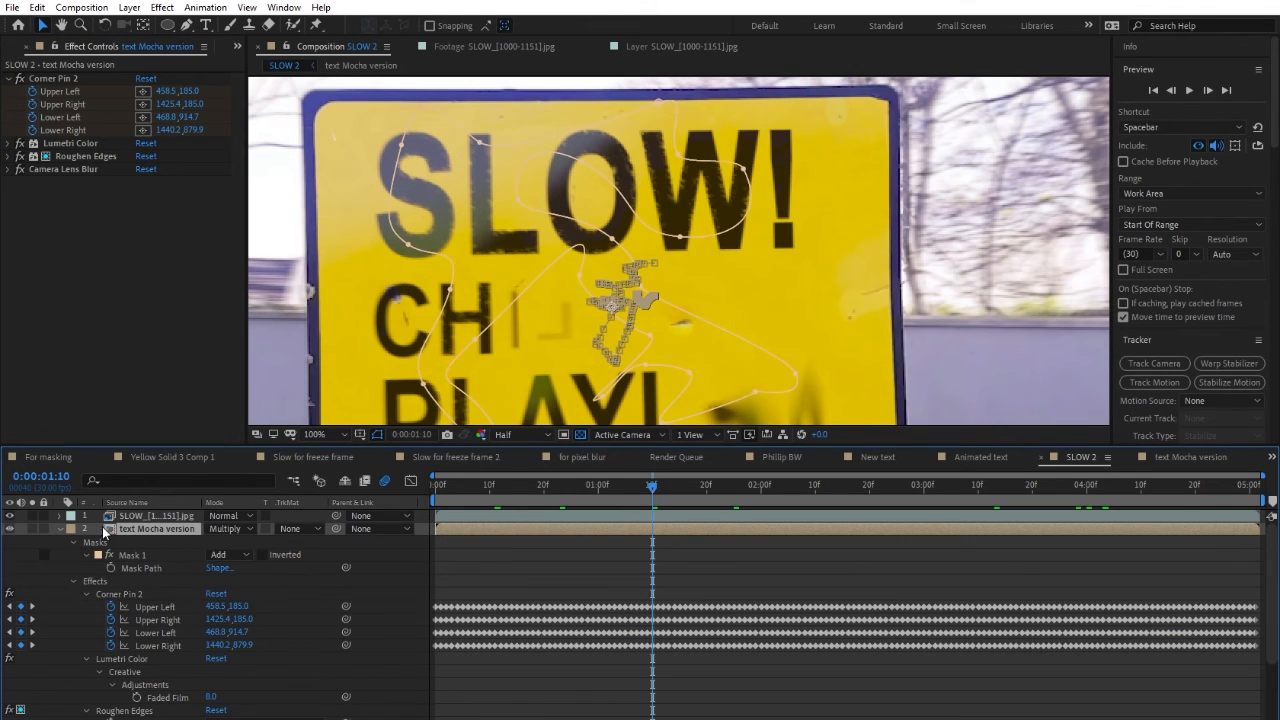
- List the effects of the text Mocha version layer, expand the Roughen Edges settings, and select the first entry under its Compositing Options
{"action": "key", "text": "u"}
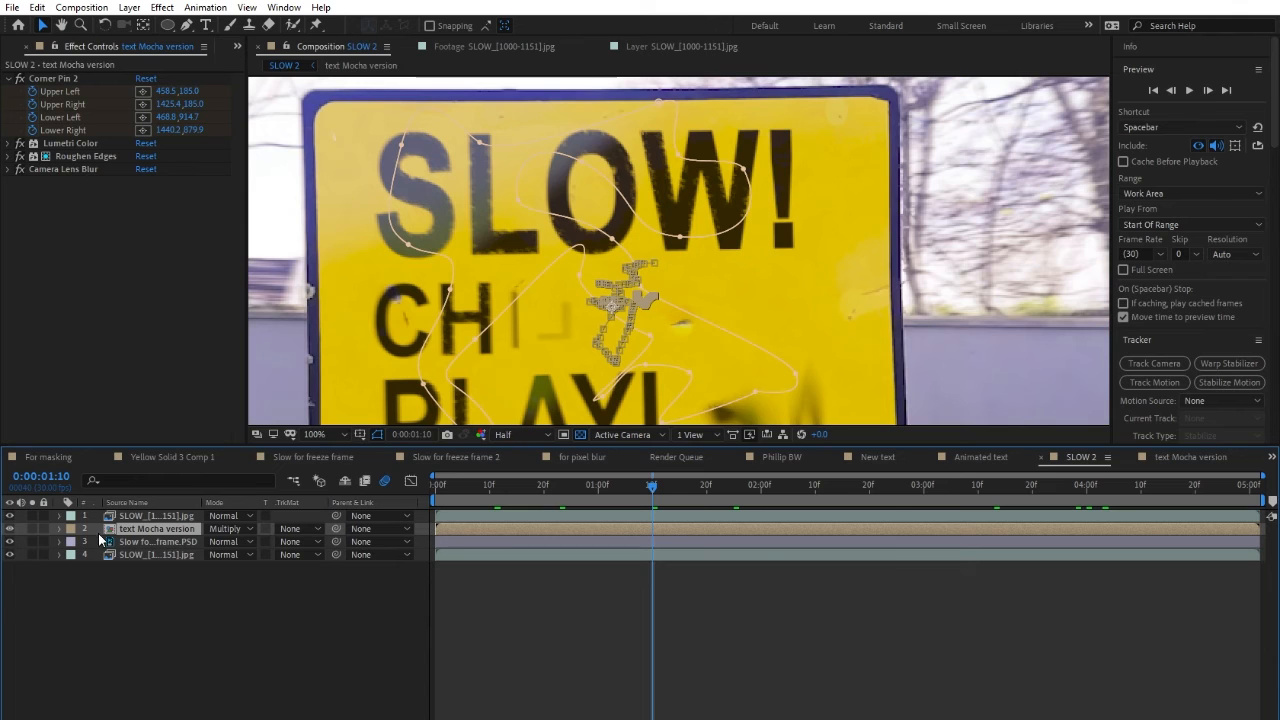
{"action": "key", "text": "e"}
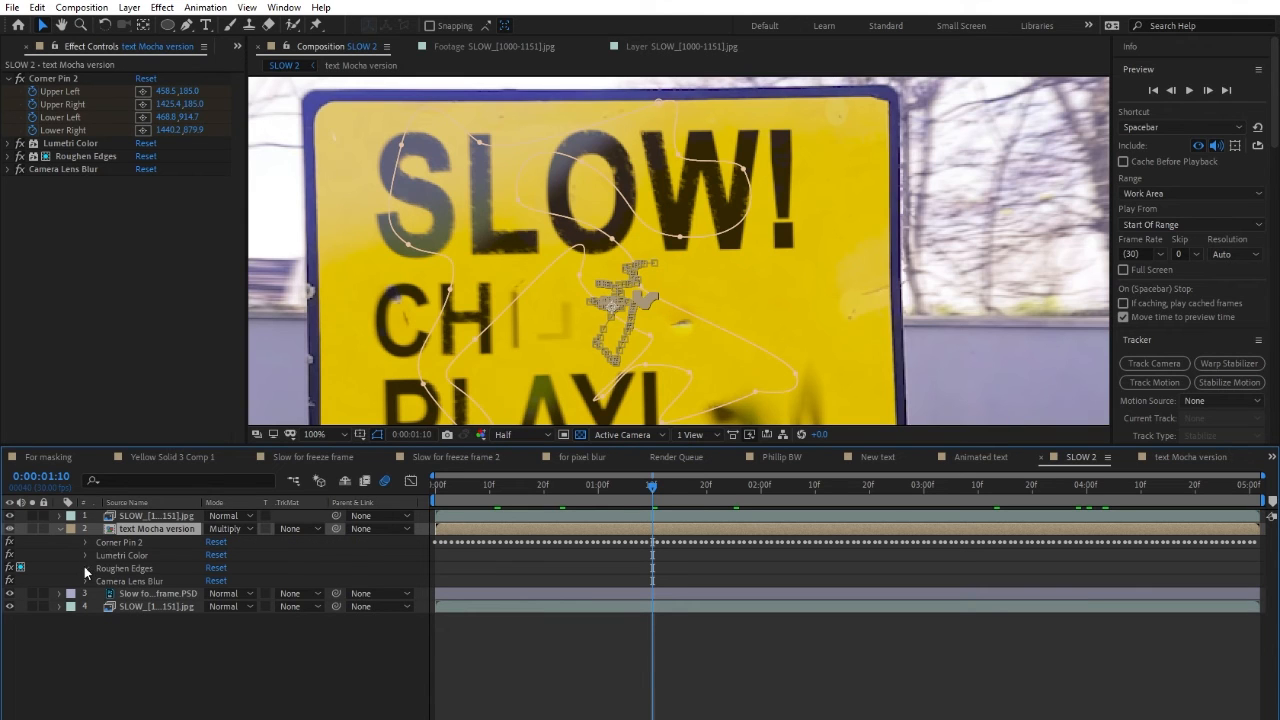
{"action": "left_click", "coordinate": [85, 567]}
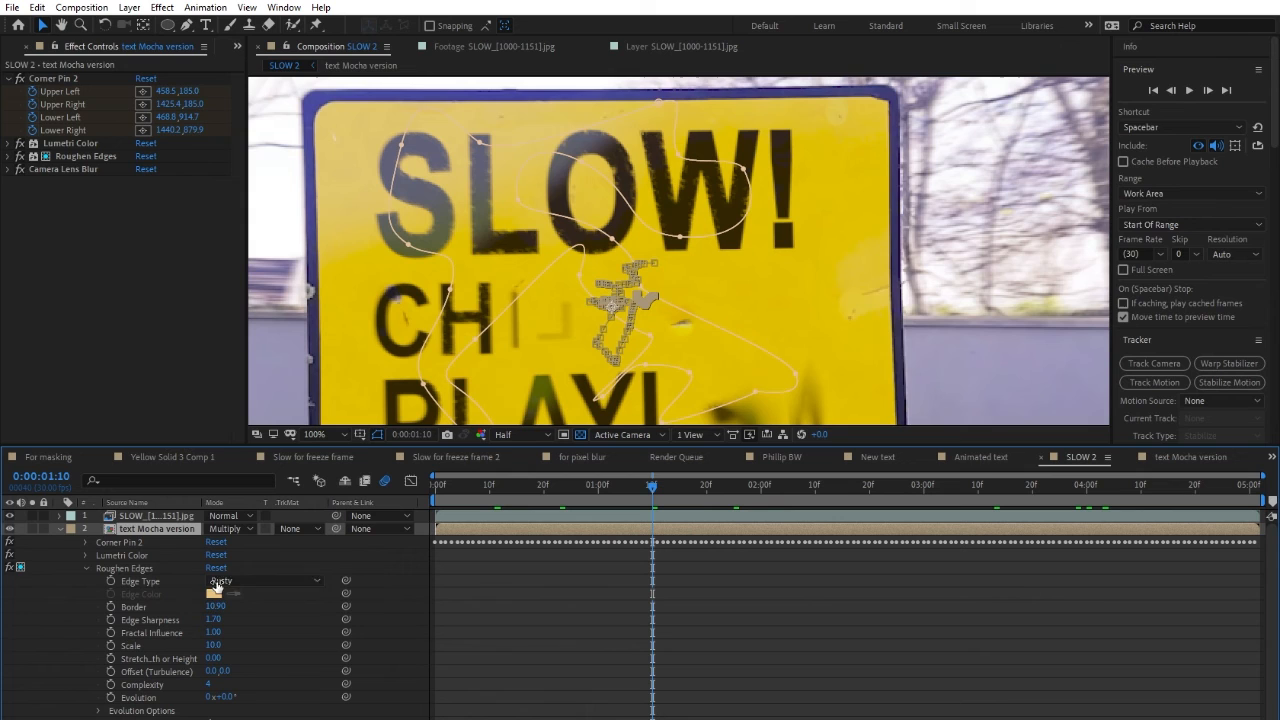
{"action": "scroll", "coordinate": [37, 608], "scroll_direction": "down", "scroll_amount": 1}
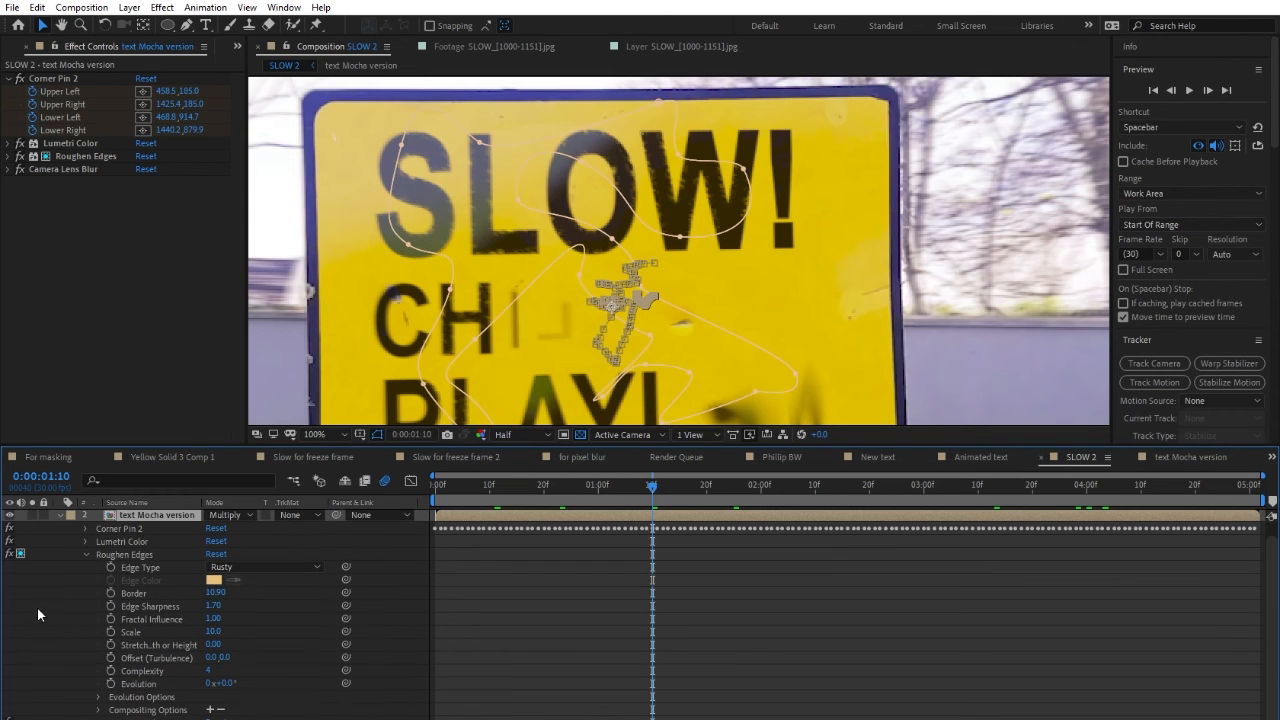
{"action": "left_click", "coordinate": [98, 710]}
{"action": "left_click", "coordinate": [160, 718]}
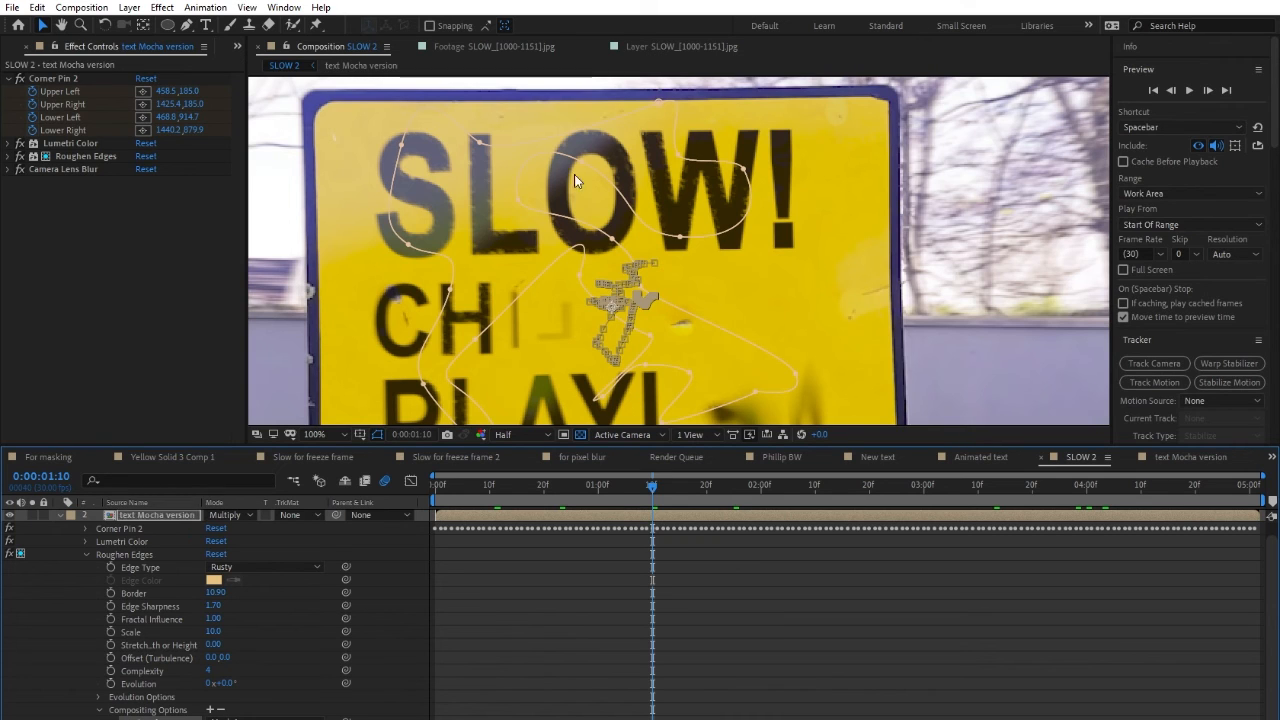
- View the sign at 50% zoom, collapse the Roughen Edges settings of the text Mocha version layer, and select the effect
{"action": "scroll", "coordinate": [279, 589], "scroll_direction": "up", "scroll_amount": 1}
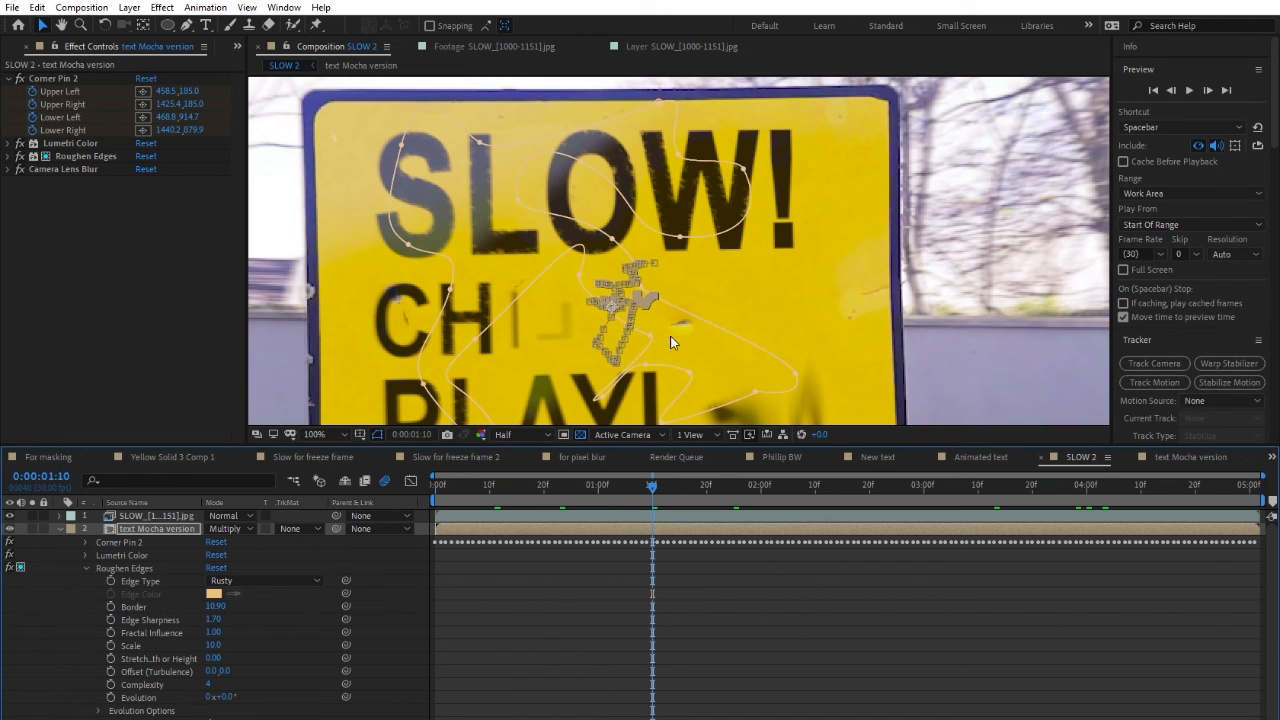
{"action": "key", "text": "comma"}
{"action": "key", "text": "comma"}
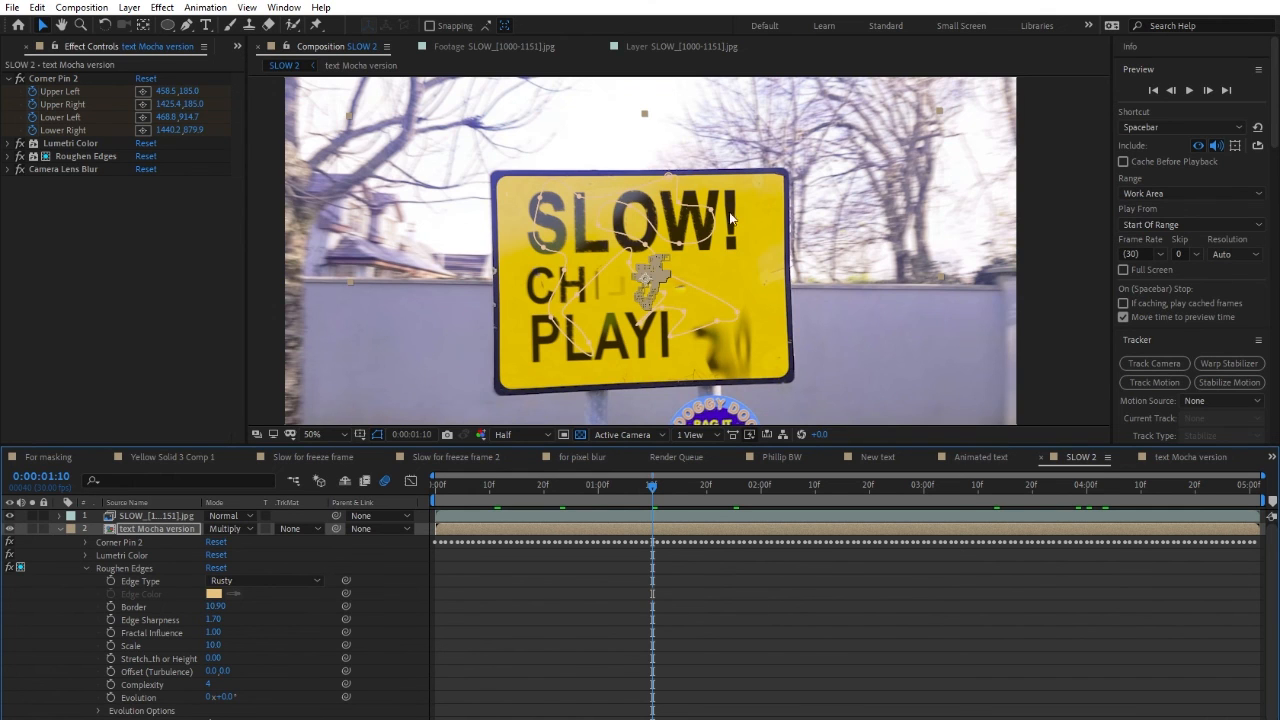
{"action": "left_click", "coordinate": [87, 567]}
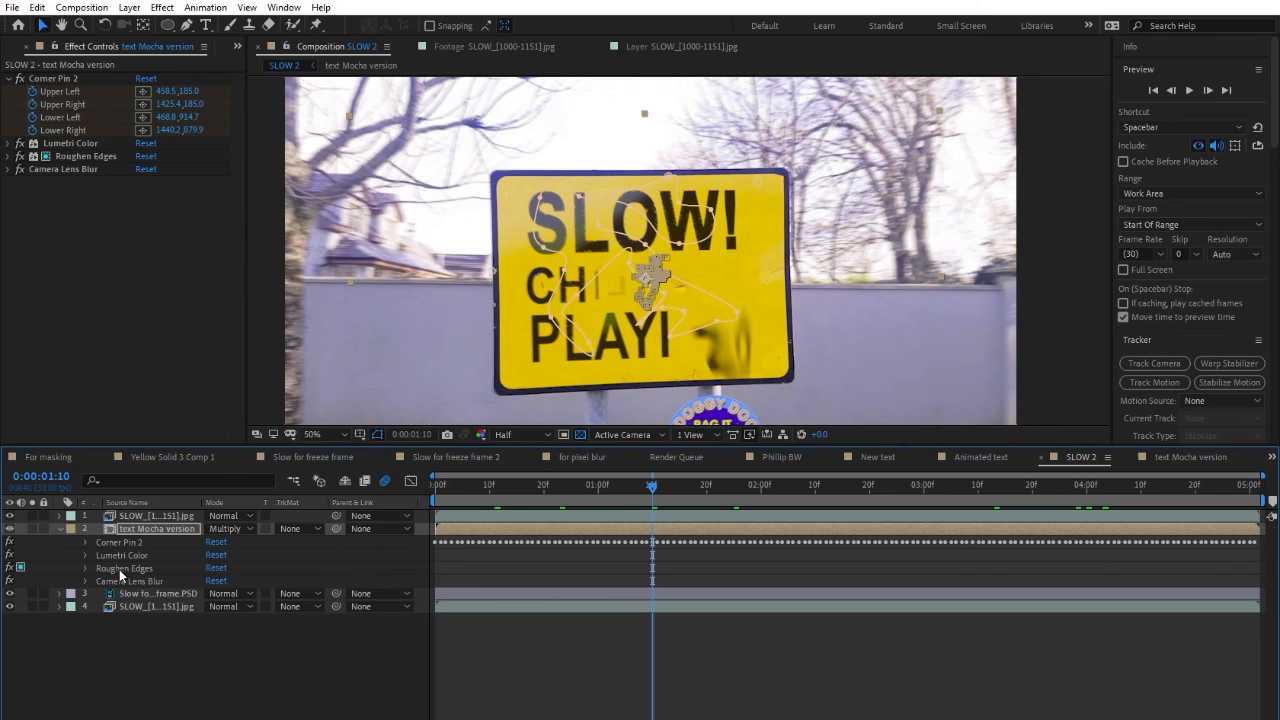
{"action": "left_click", "coordinate": [122, 568]}
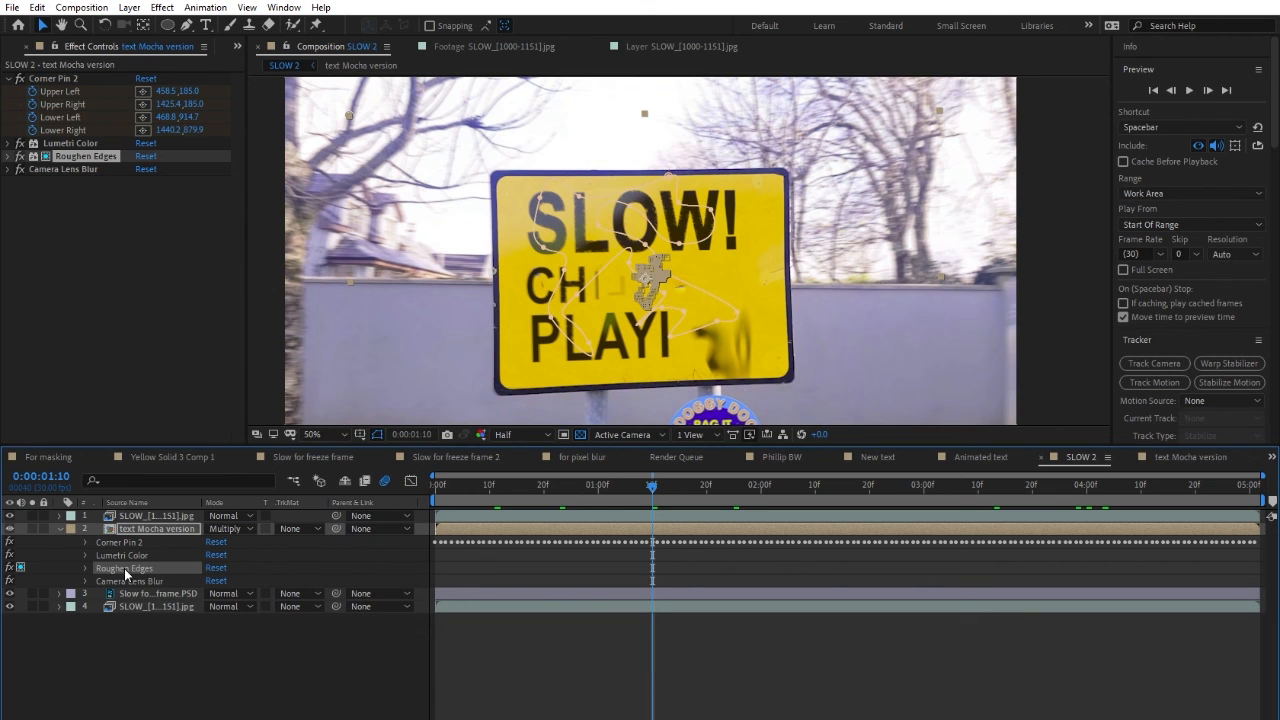